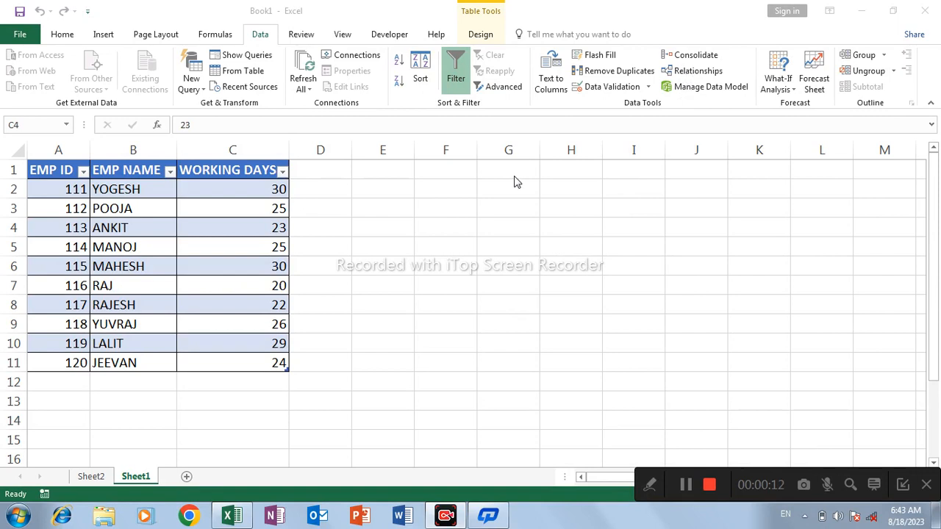
# Compare the employee table on Sheet1 with the item sales table on Sheet2, looking at their columns and shared EMP ID field.
pyautogui.click(263, 37)
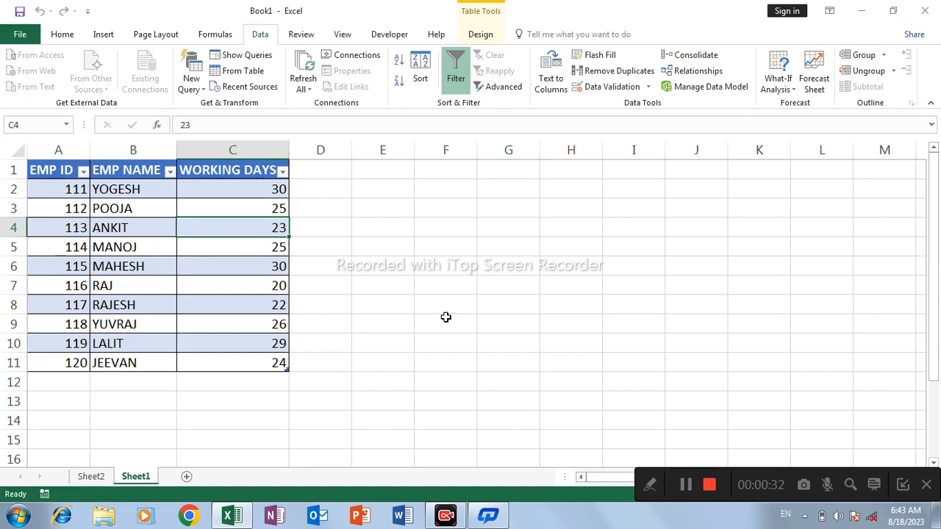
pyautogui.click(91, 479)
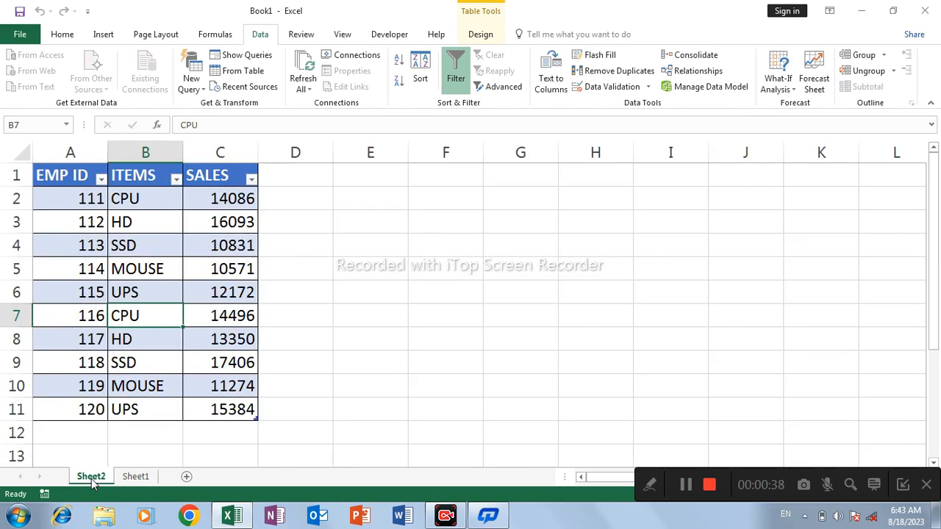
pyautogui.click(134, 478)
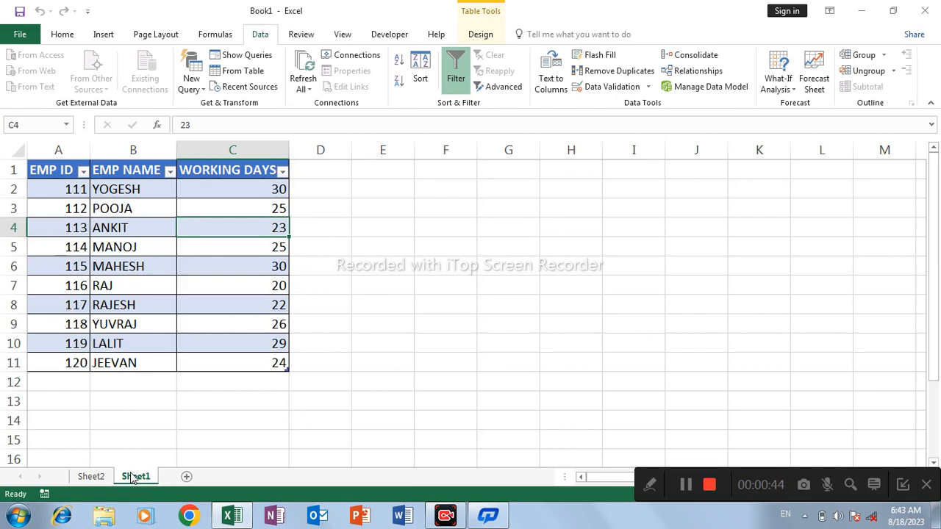
pyautogui.click(90, 476)
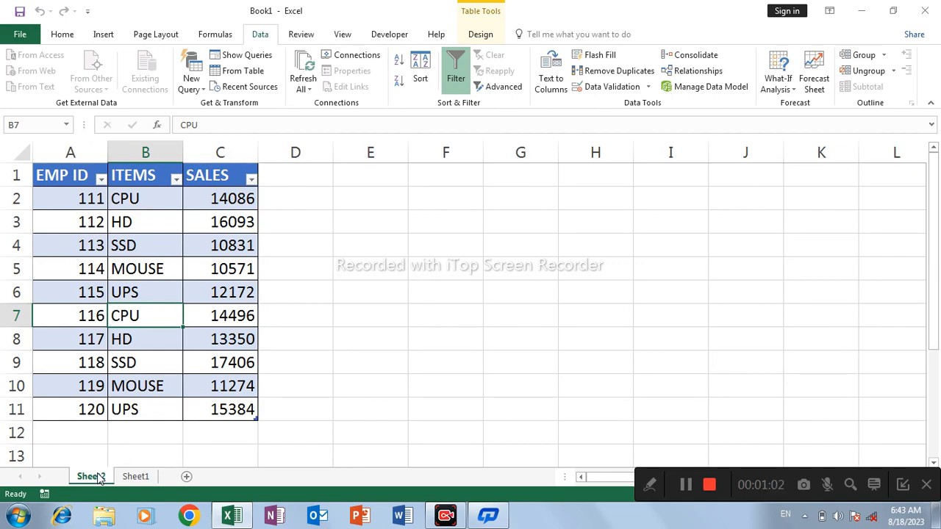
pyautogui.click(144, 479)
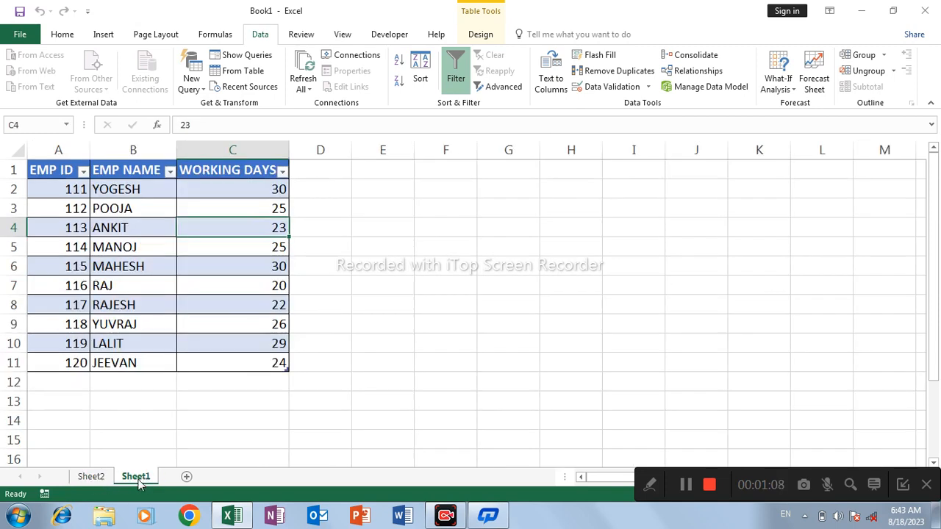
pyautogui.click(101, 478)
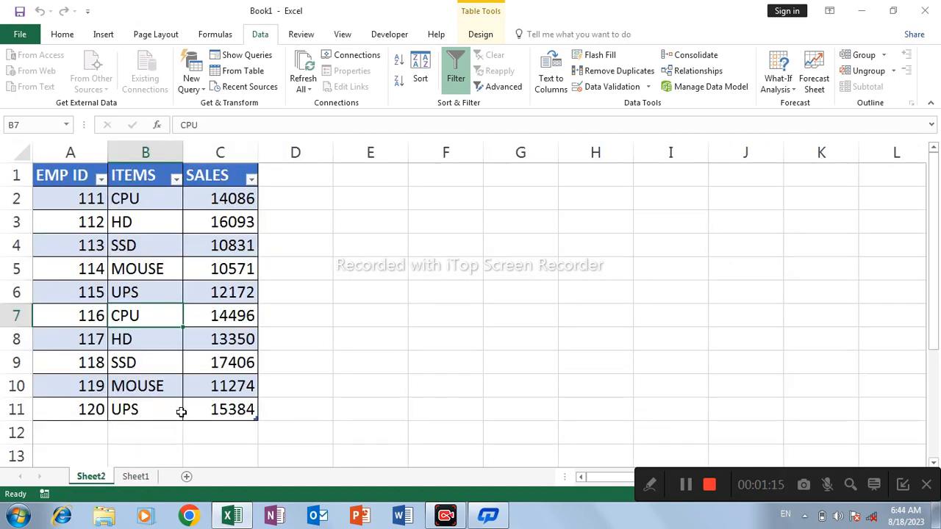
pyautogui.click(135, 476)
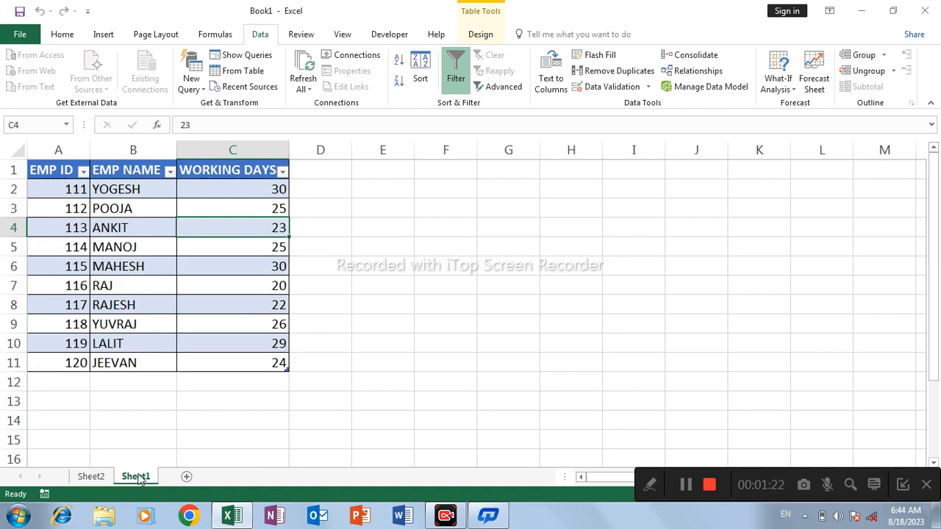
pyautogui.click(93, 479)
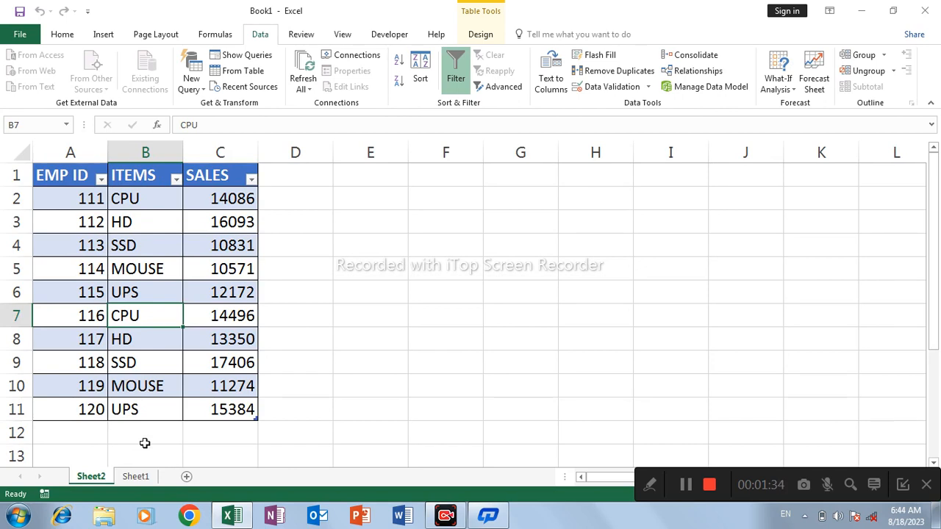
pyautogui.click(135, 477)
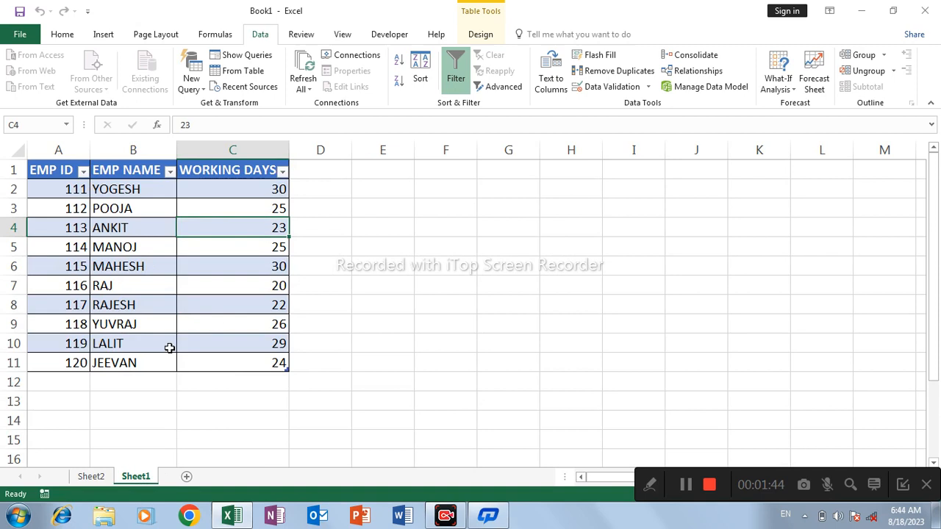
# Check the extent of the employee table on Sheet1 by selecting all its data, and clear the selection.
pyautogui.click(146, 248)
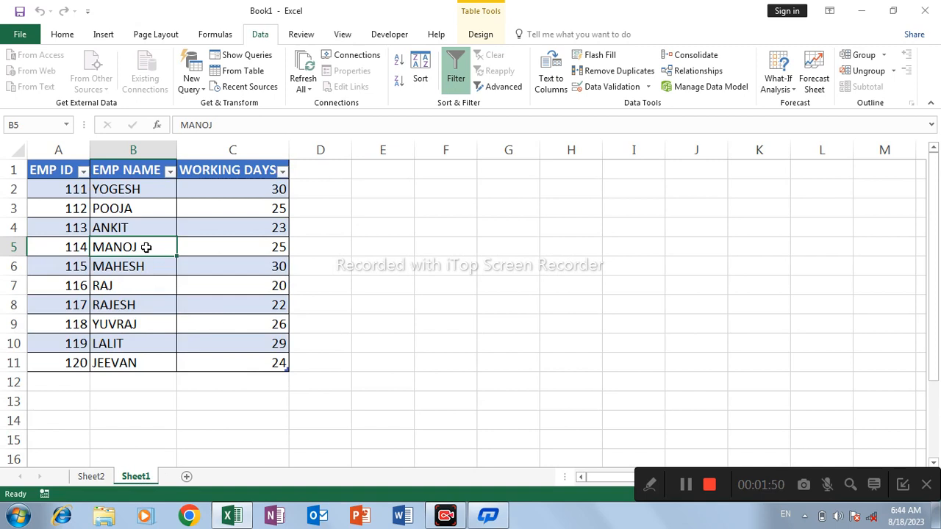
pyautogui.click(420, 227)
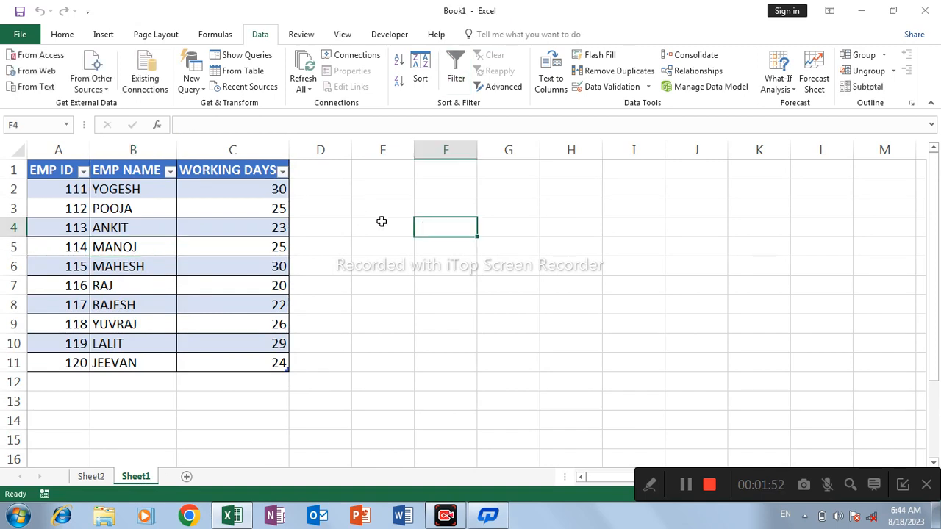
pyautogui.click(153, 246)
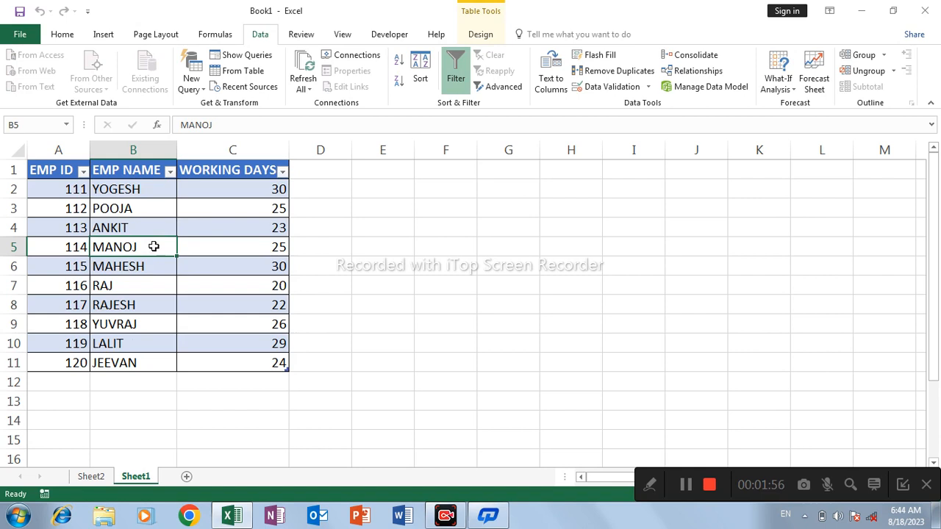
pyautogui.hotkey('ctrl', 'a')
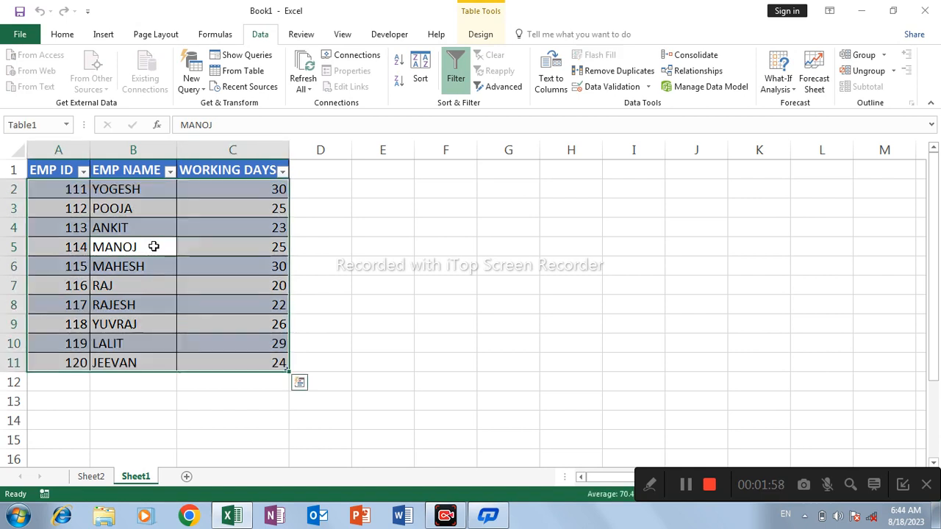
pyautogui.click(153, 246)
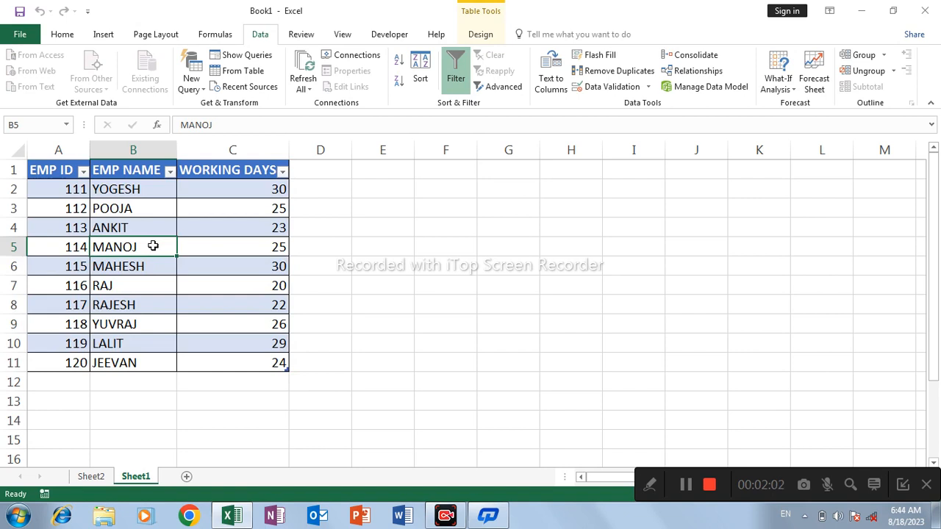
pyautogui.hotkey('ctrl', 'a')
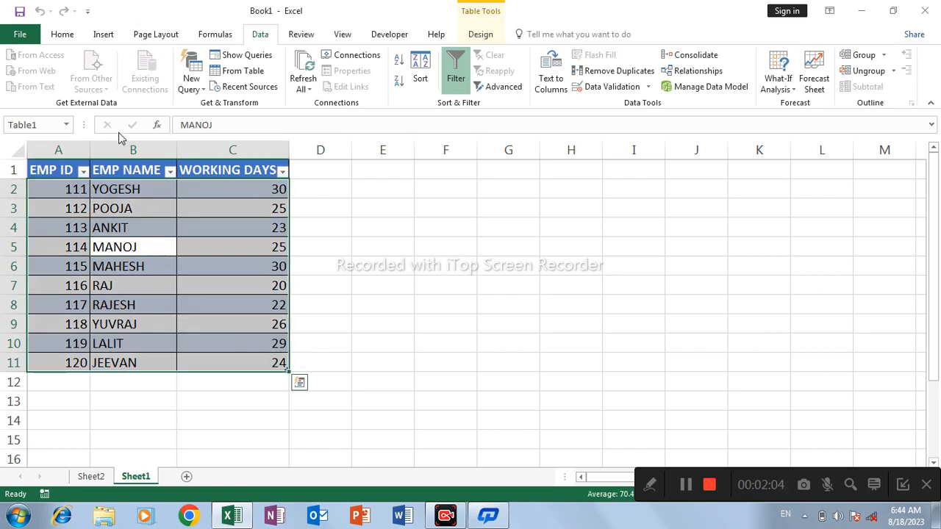
pyautogui.click(104, 35)
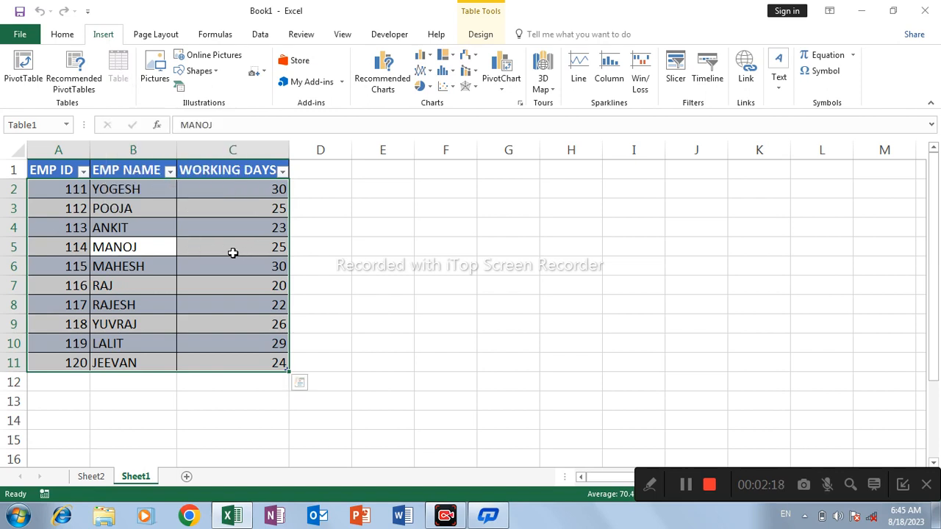
pyautogui.click(382, 279)
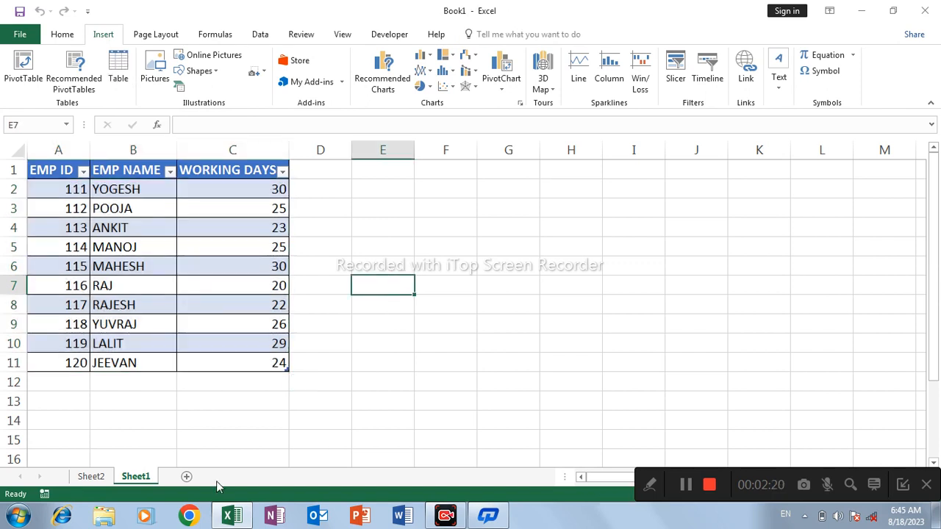
# Check the extent of the sales table on Sheet2 by selecting all its data, and clear the selection.
pyautogui.click(107, 477)
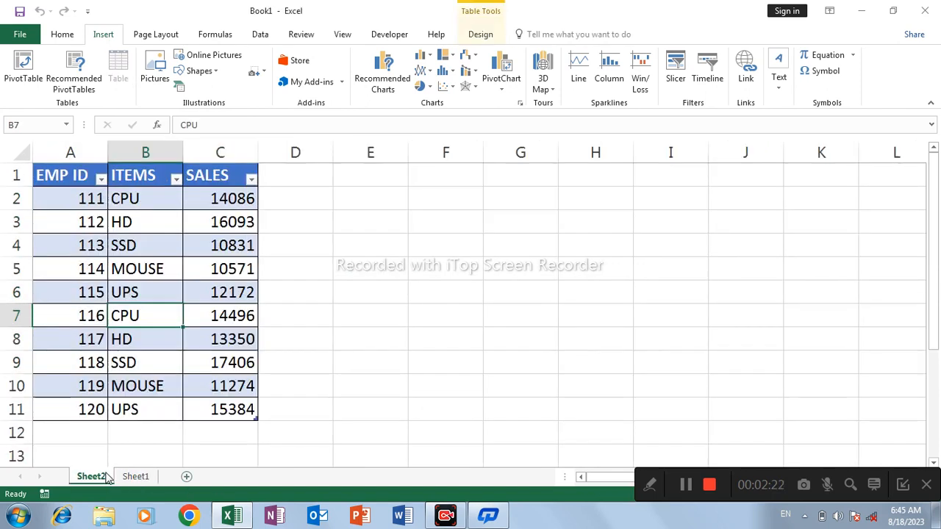
pyautogui.click(149, 293)
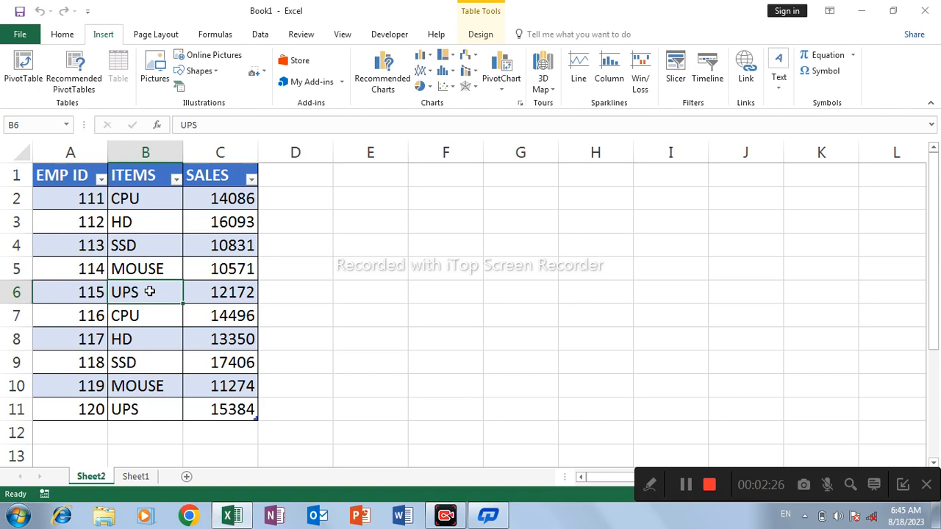
pyautogui.hotkey('ctrl', 'a')
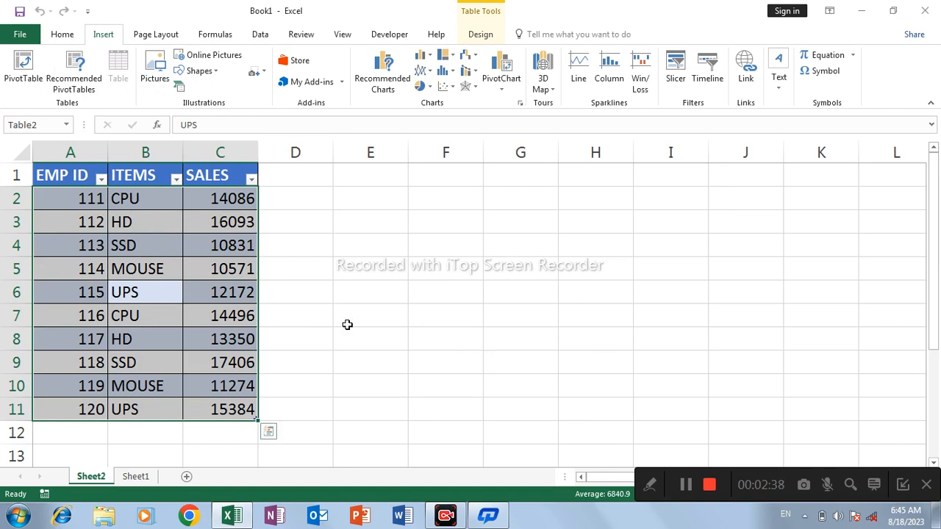
pyautogui.click(405, 323)
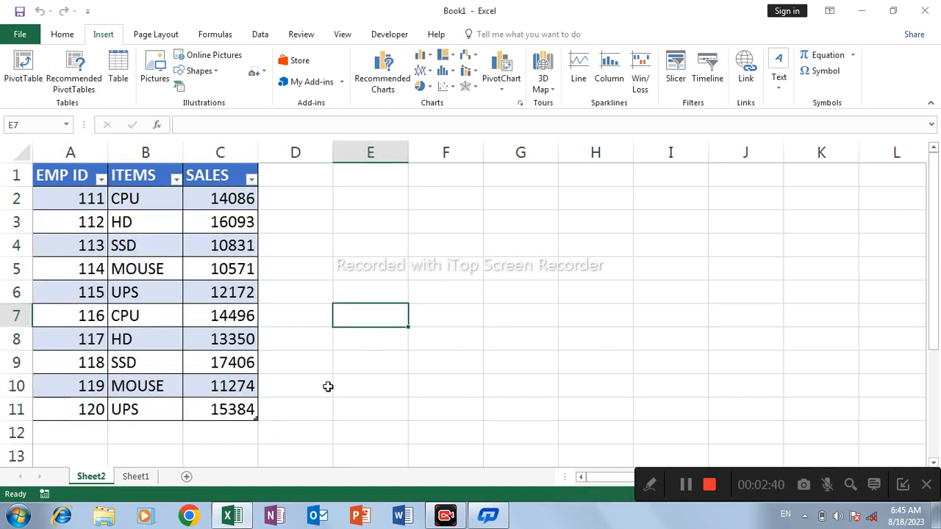
# Create a PivotTable from Table1 on Sheet1 in a new worksheet, adding the data to the Data Model.
pyautogui.click(133, 479)
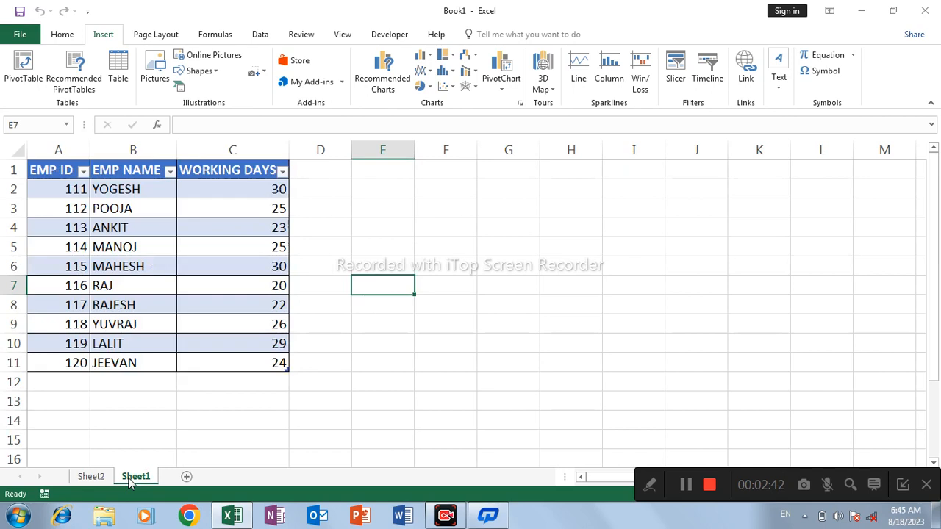
pyautogui.click(418, 243)
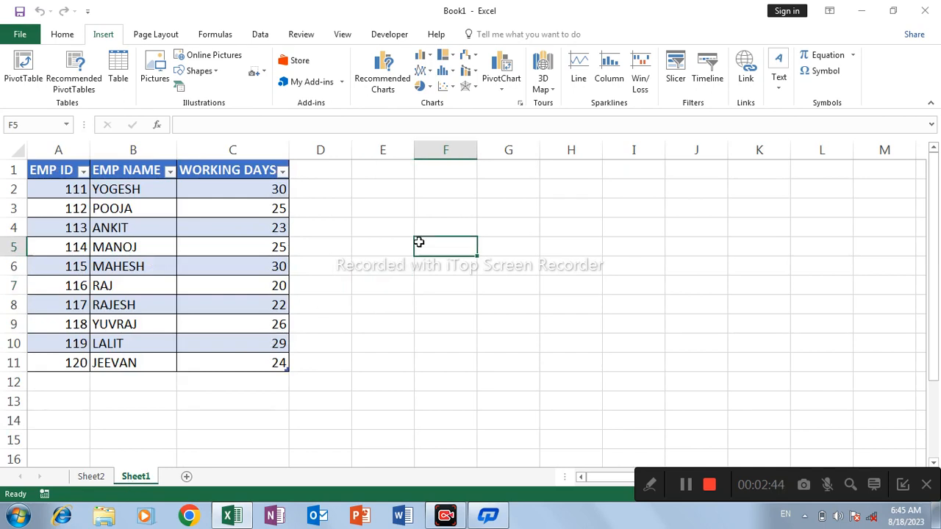
pyautogui.click(150, 238)
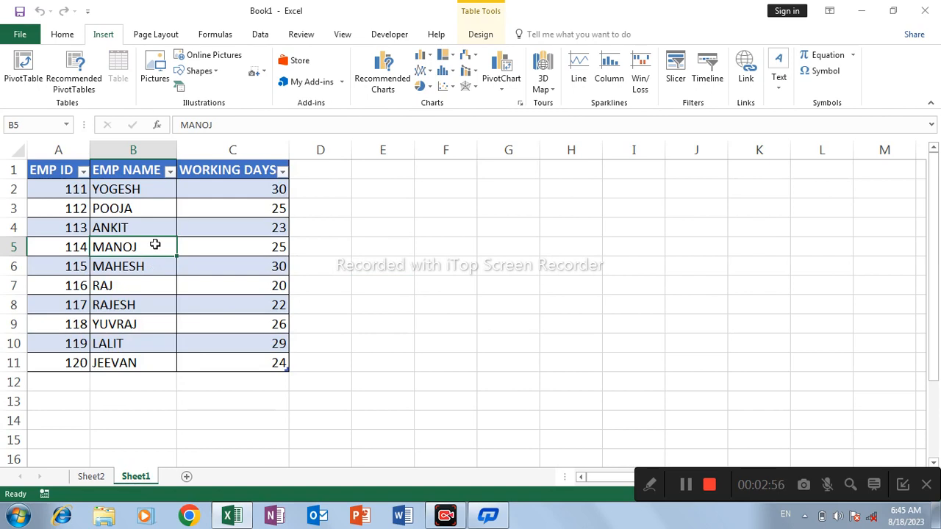
pyautogui.hotkey('ctrl', 'a')
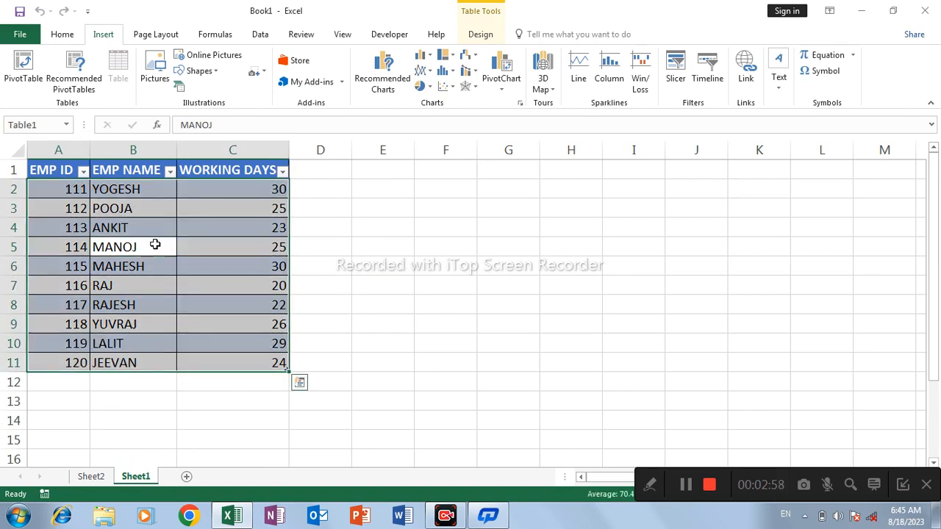
pyautogui.click(22, 69)
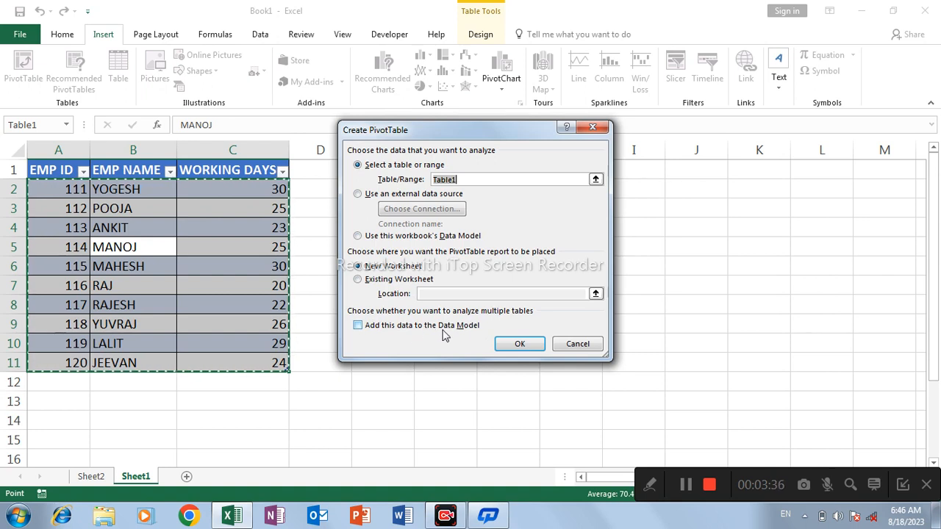
pyautogui.click(358, 326)
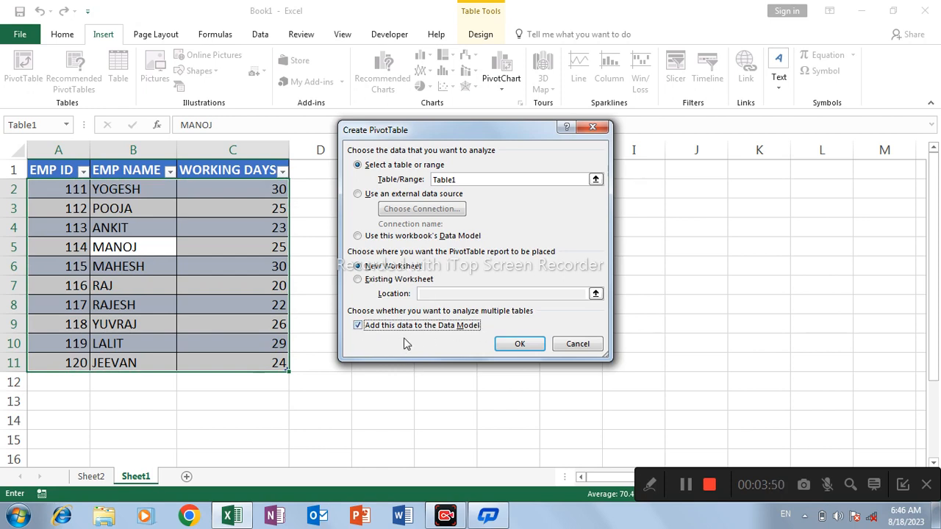
pyautogui.click(519, 345)
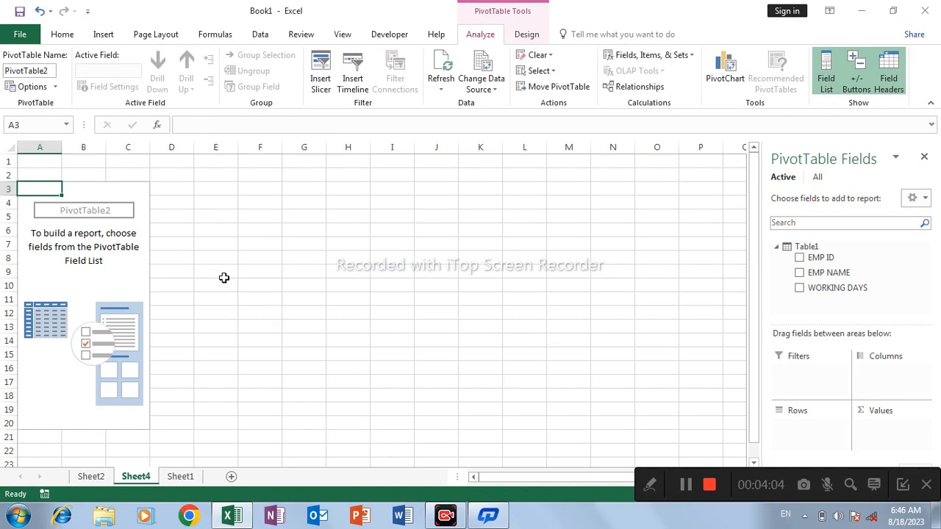
# Enable the classic PivotTable layout with dragging of fields in the grid, and collapse Table1 in the field list.
pyautogui.click(99, 219)
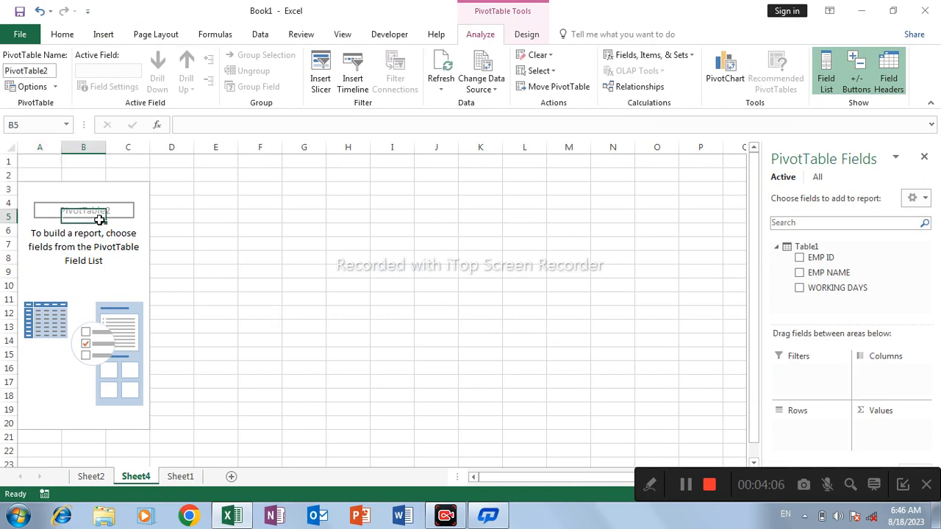
pyautogui.rightClick(99, 219)
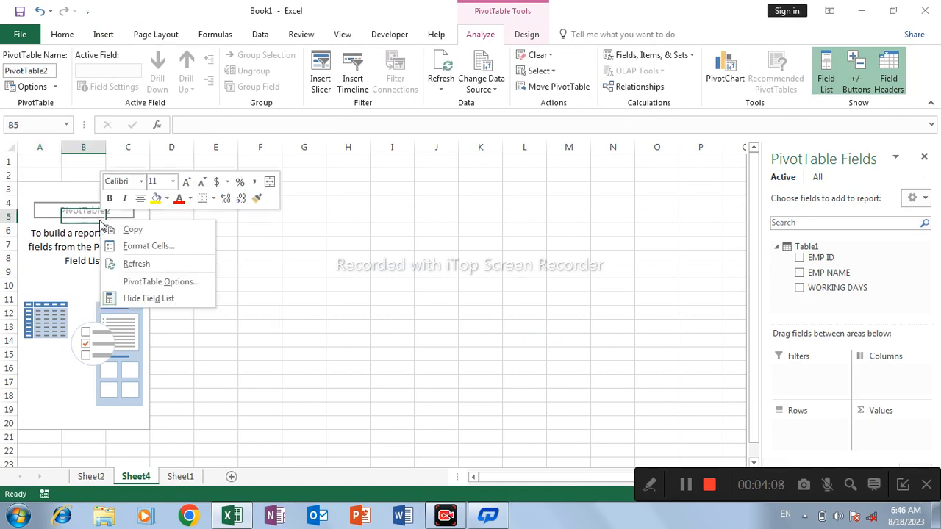
pyautogui.click(178, 282)
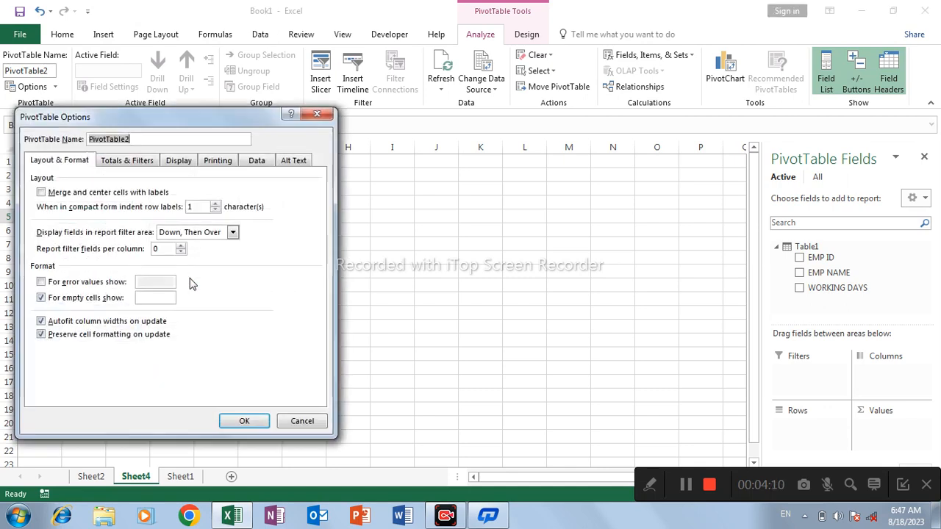
pyautogui.click(183, 162)
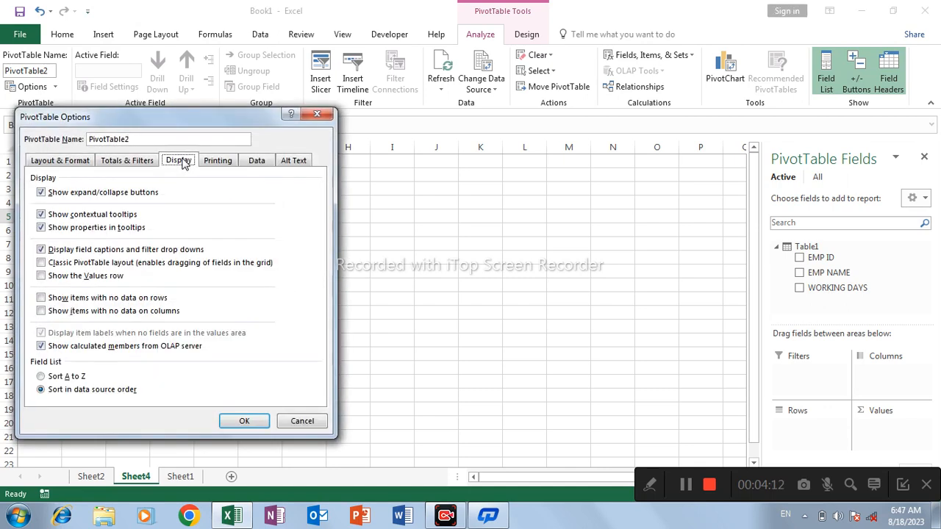
pyautogui.click(83, 264)
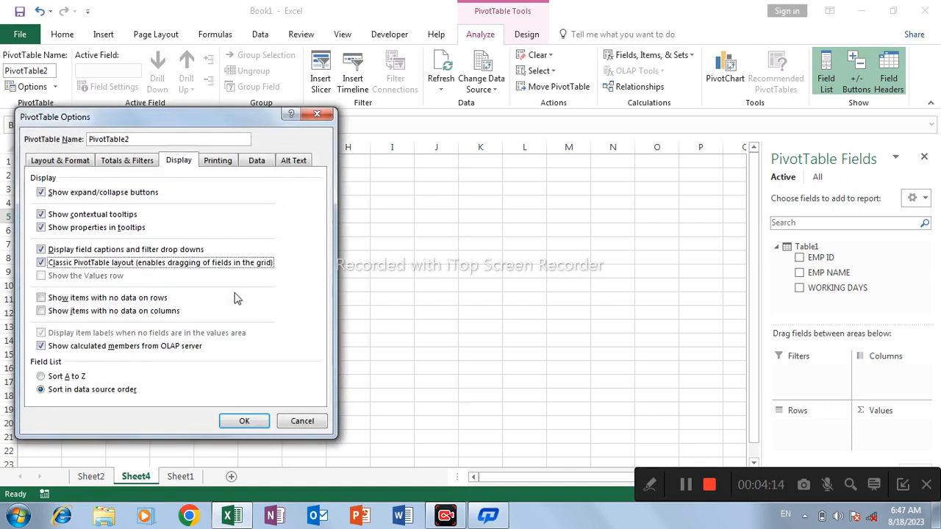
pyautogui.click(245, 421)
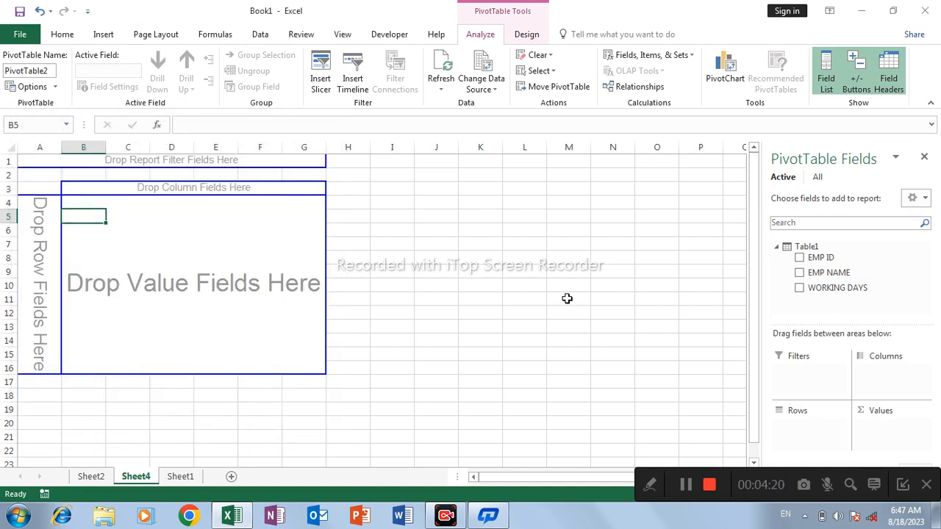
pyautogui.click(775, 248)
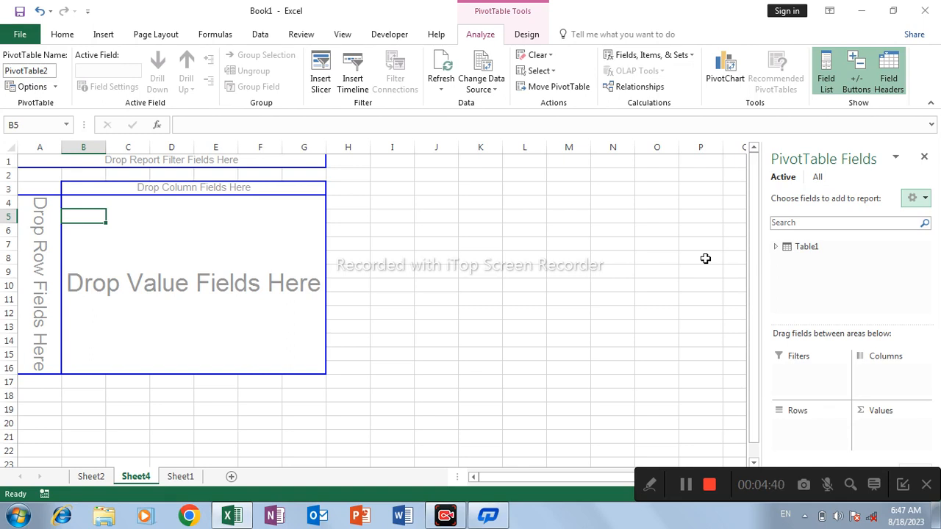
# Show Table2 among the active tables in the field list, and collapse both Table1 and Table2.
pyautogui.click(820, 179)
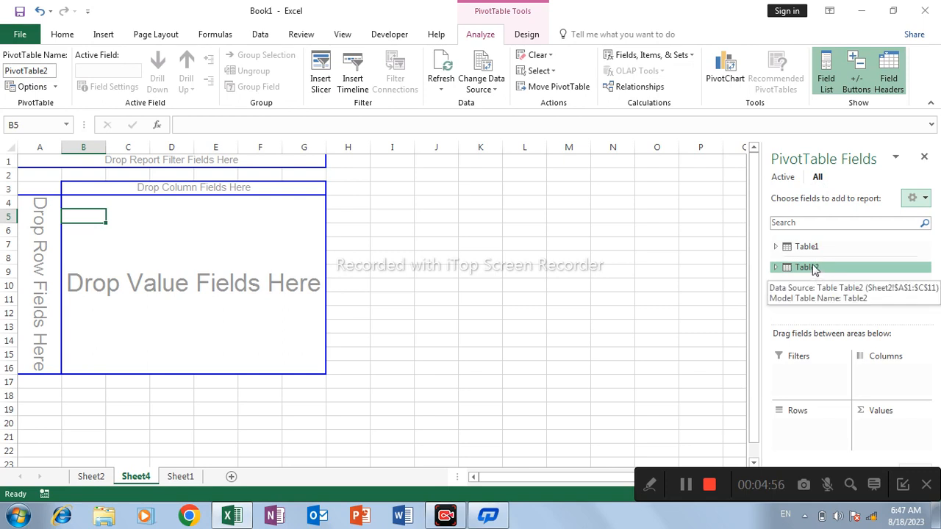
pyautogui.click(784, 180)
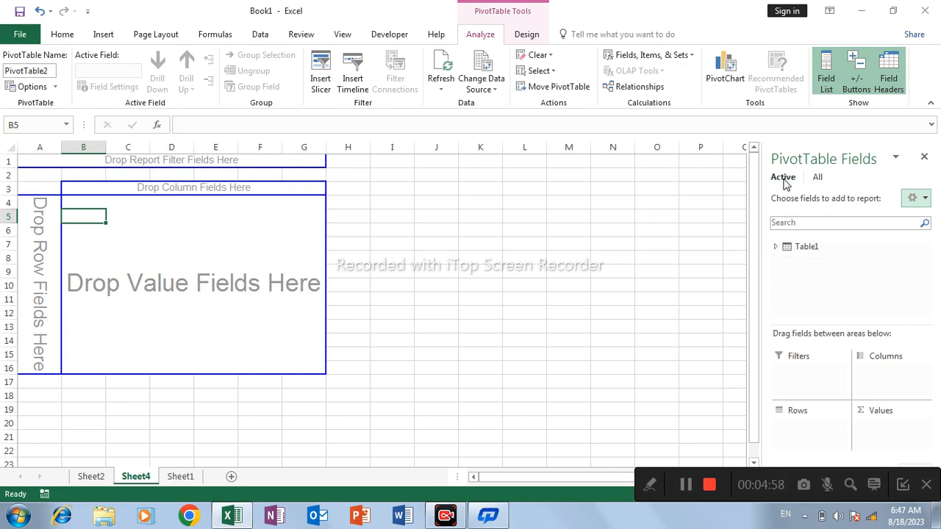
pyautogui.click(818, 180)
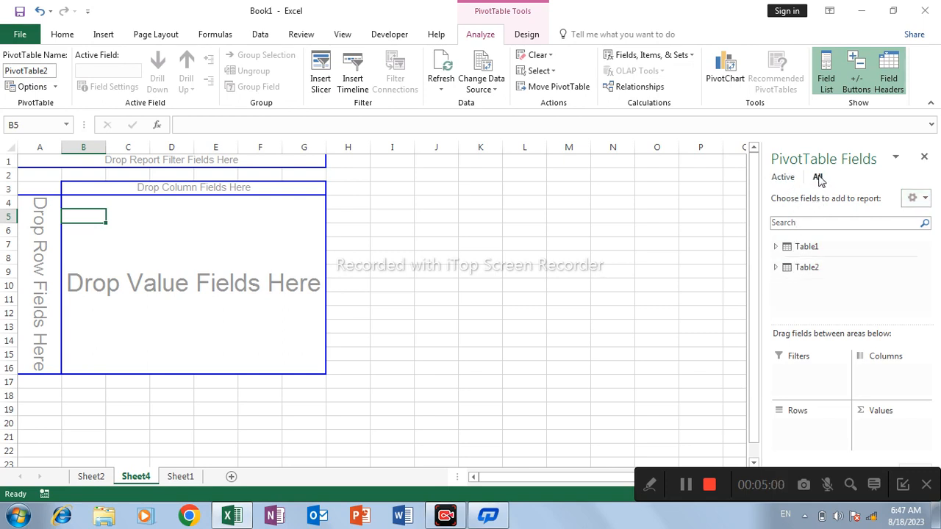
pyautogui.click(807, 269)
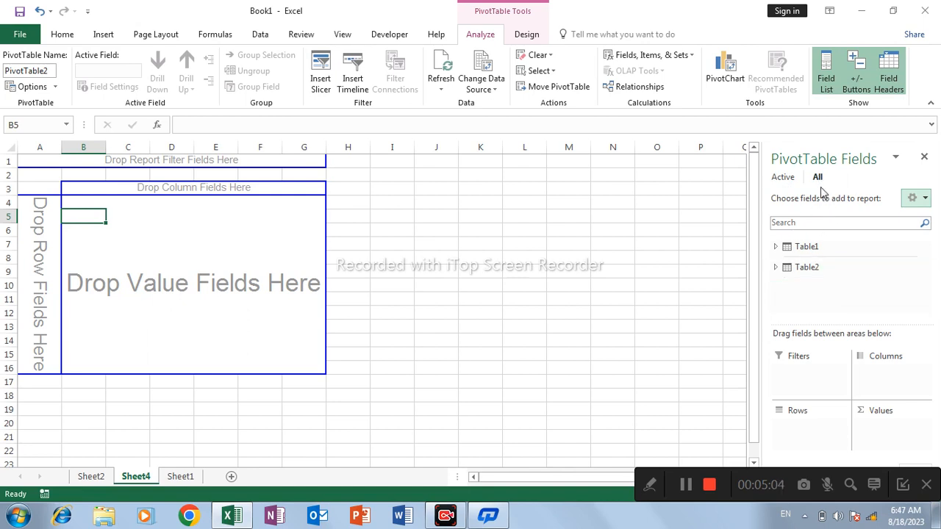
pyautogui.rightClick(811, 272)
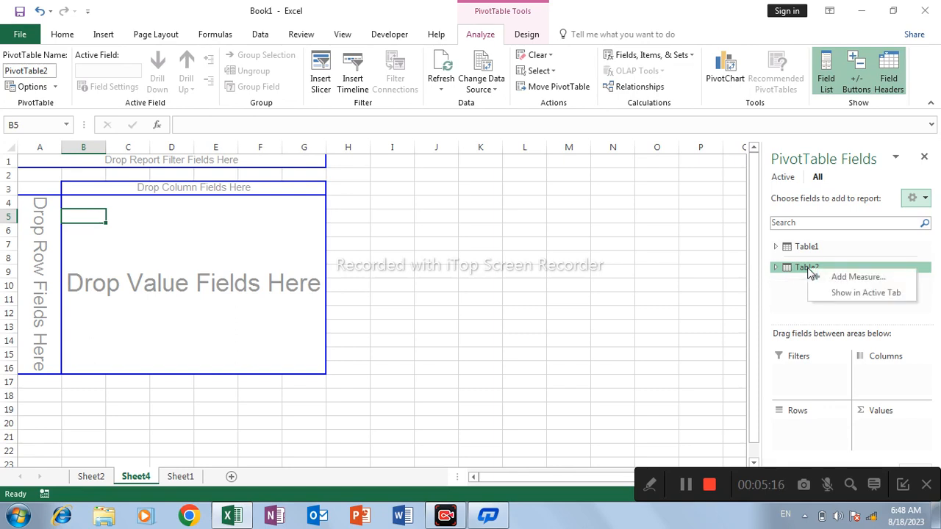
pyautogui.click(852, 294)
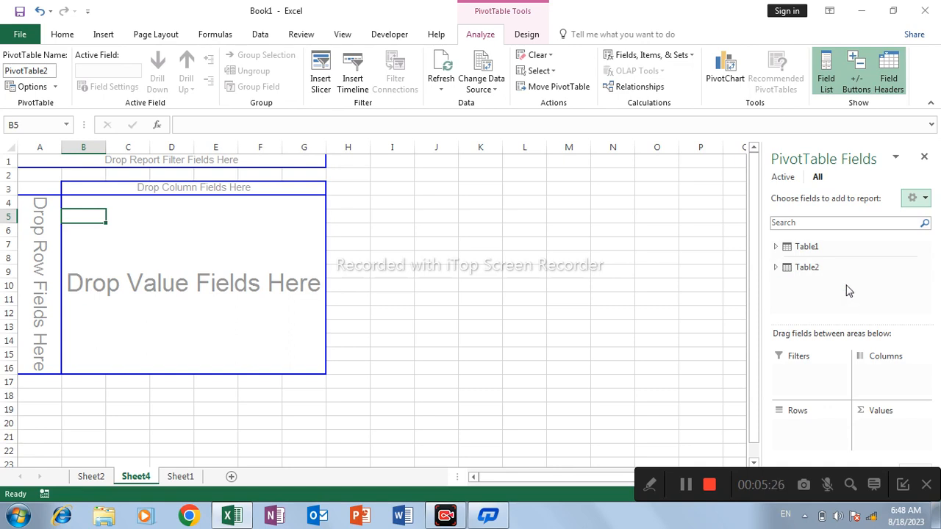
pyautogui.click(784, 179)
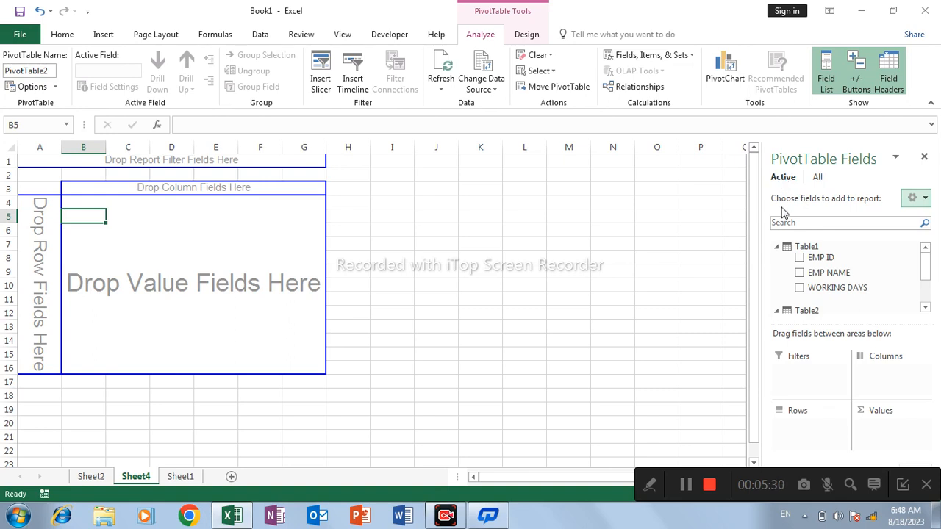
pyautogui.click(776, 248)
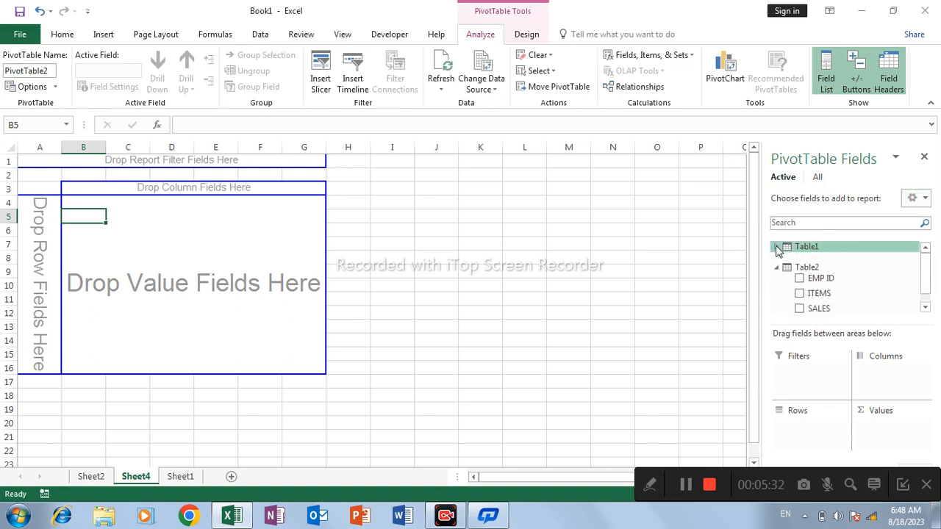
pyautogui.click(775, 269)
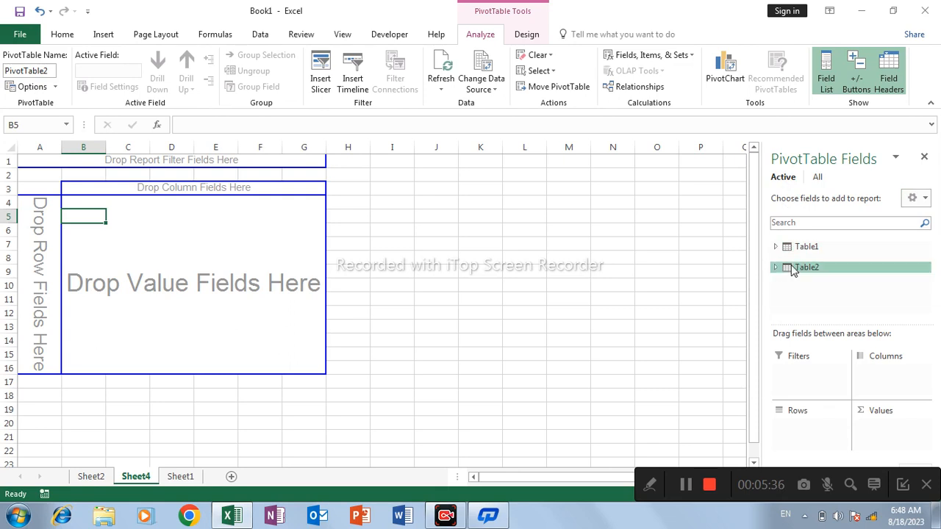
# Add EMP ID and WORKING DAYS from Table1 and SALES from Table2 to the PivotTable as values.
pyautogui.click(776, 249)
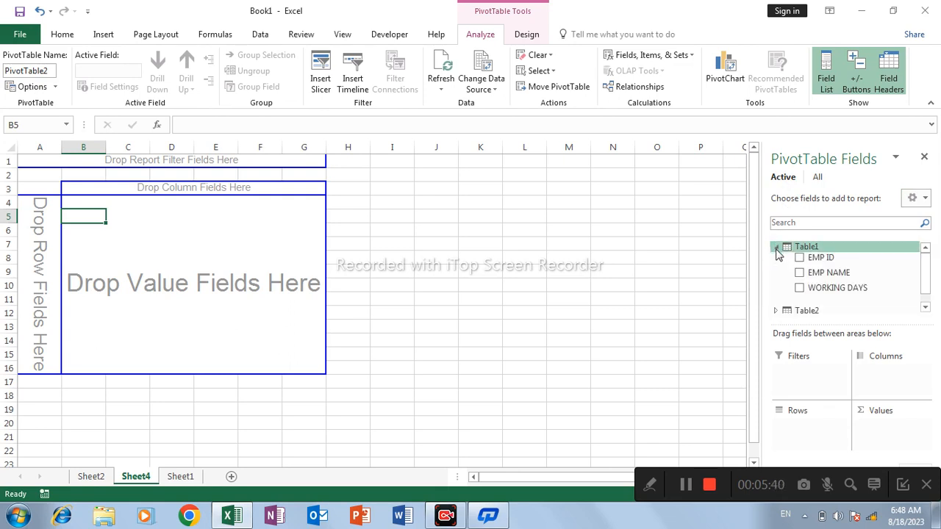
pyautogui.click(799, 259)
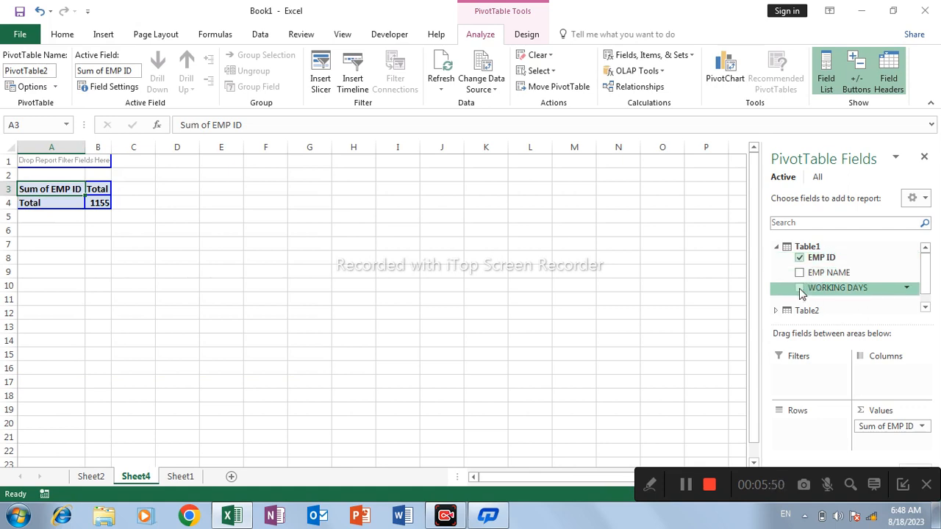
pyautogui.click(800, 289)
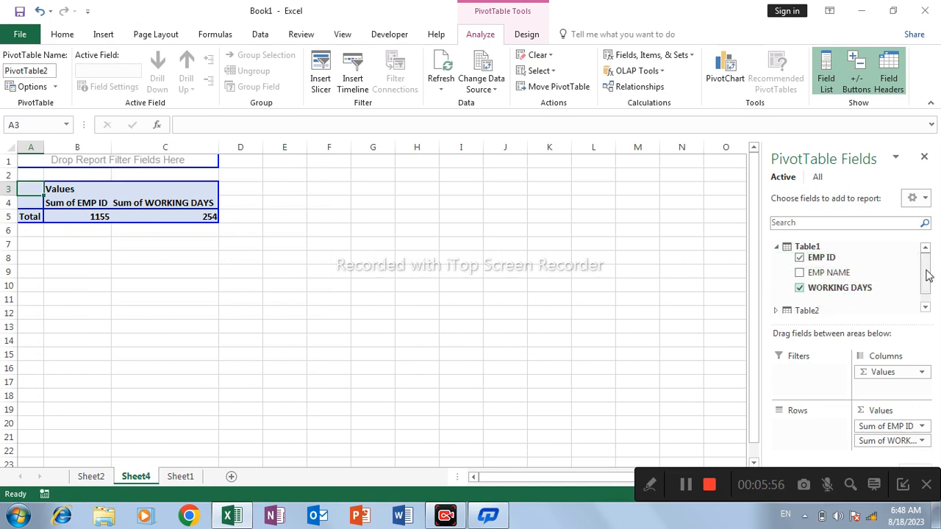
pyautogui.moveTo(926, 272); pyautogui.dragTo(924, 297)
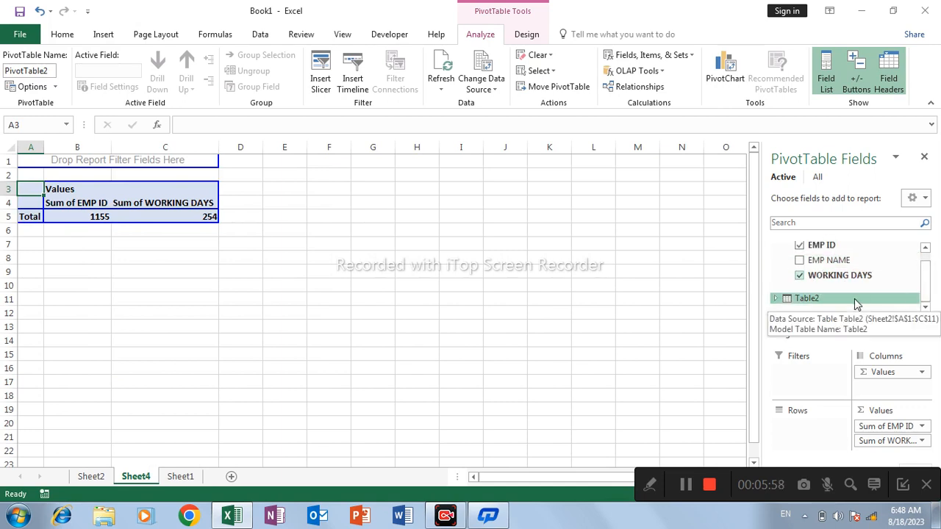
pyautogui.click(775, 298)
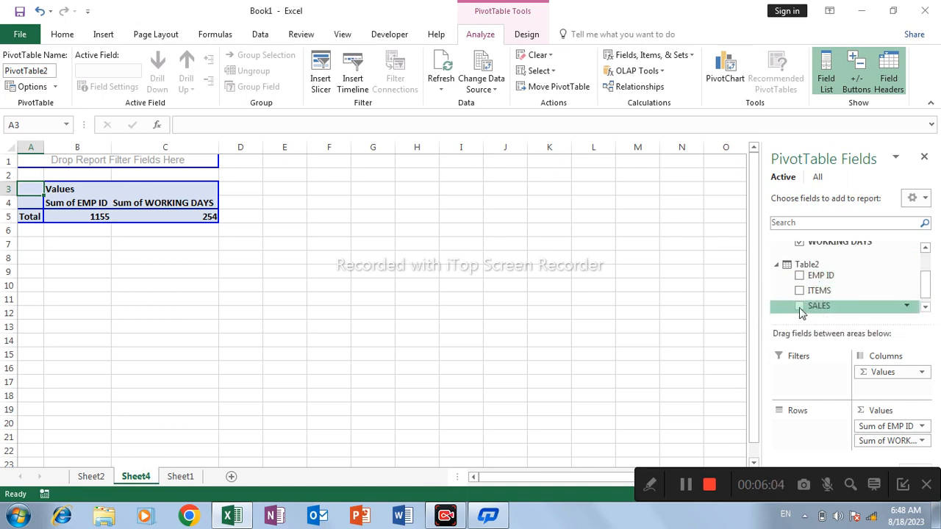
pyautogui.click(799, 305)
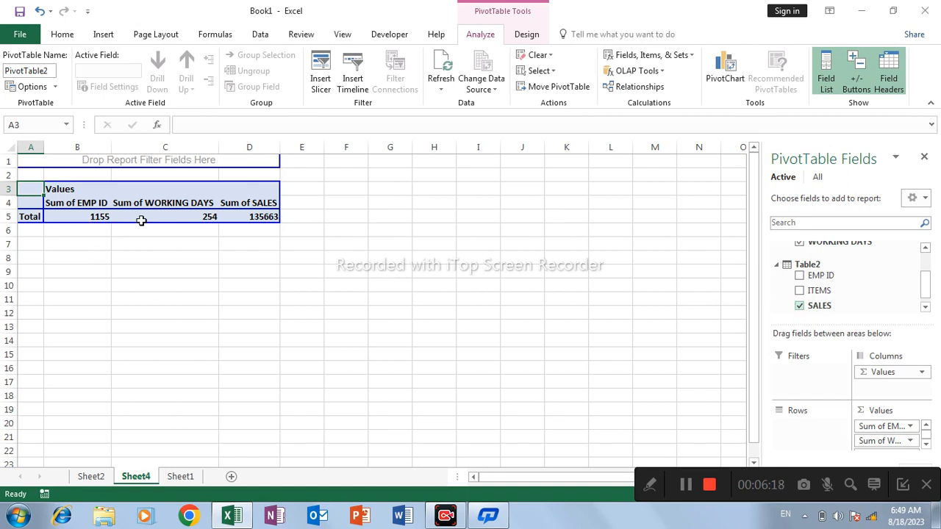
# Turn off the classic PivotTable layout in the PivotTable's display options.
pyautogui.moveTo(141, 210)
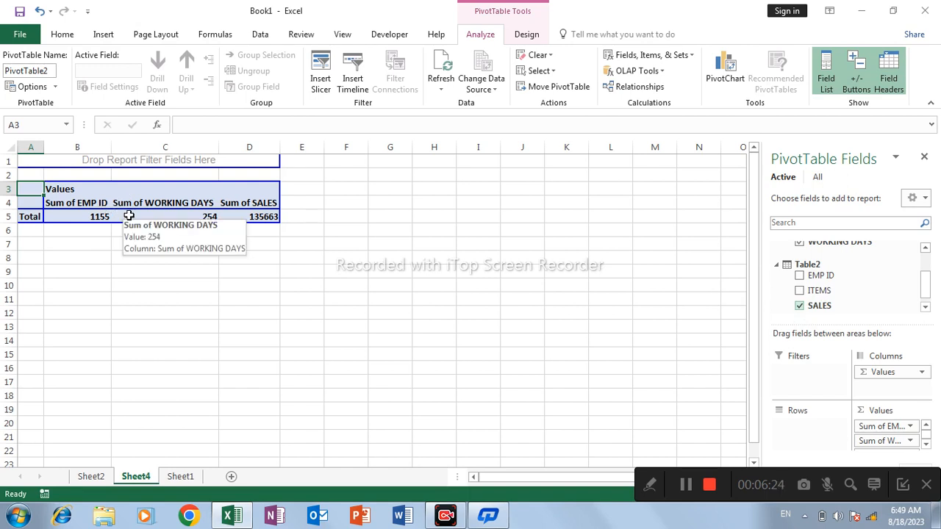
pyautogui.click(129, 215)
pyautogui.rightClick(129, 216)
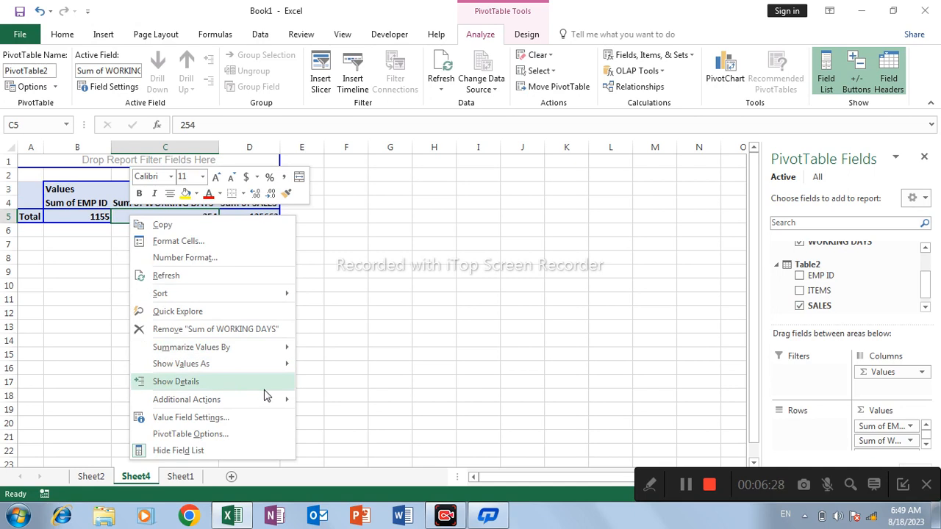
pyautogui.click(221, 434)
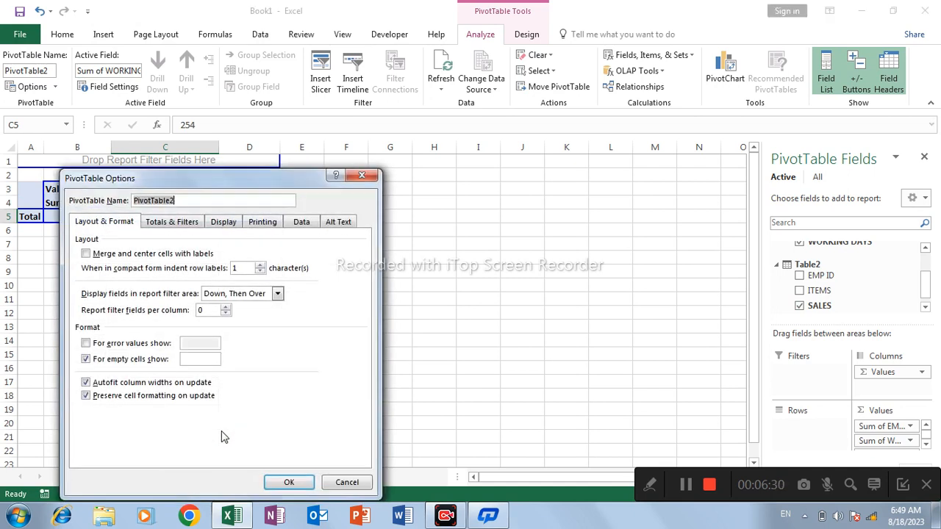
pyautogui.click(226, 221)
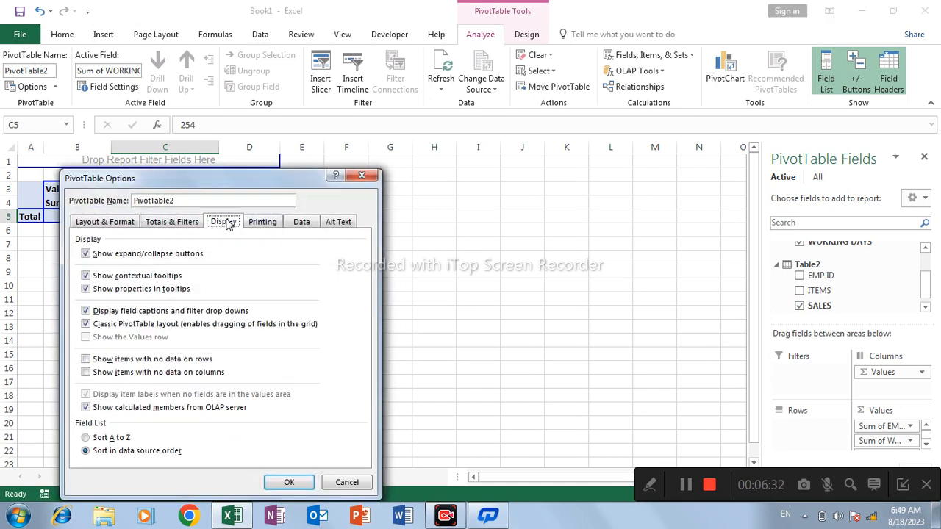
pyautogui.click(126, 325)
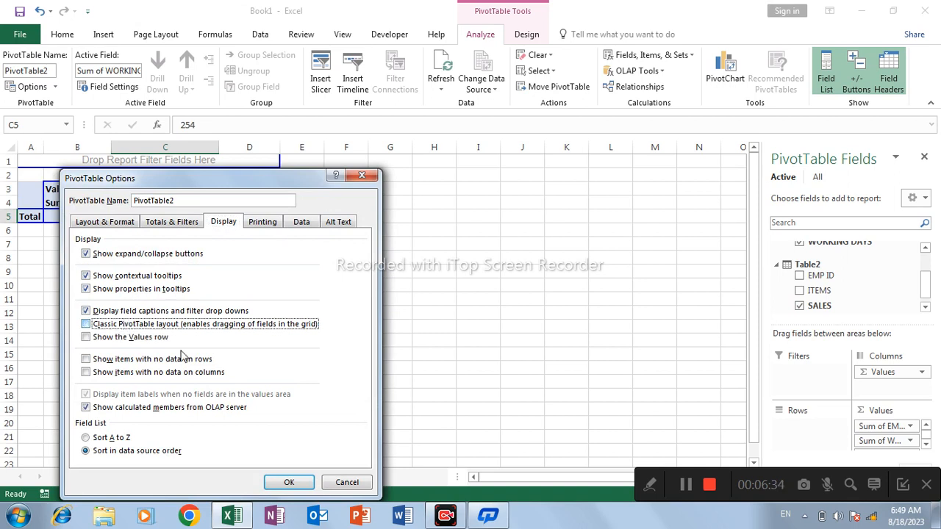
pyautogui.click(286, 481)
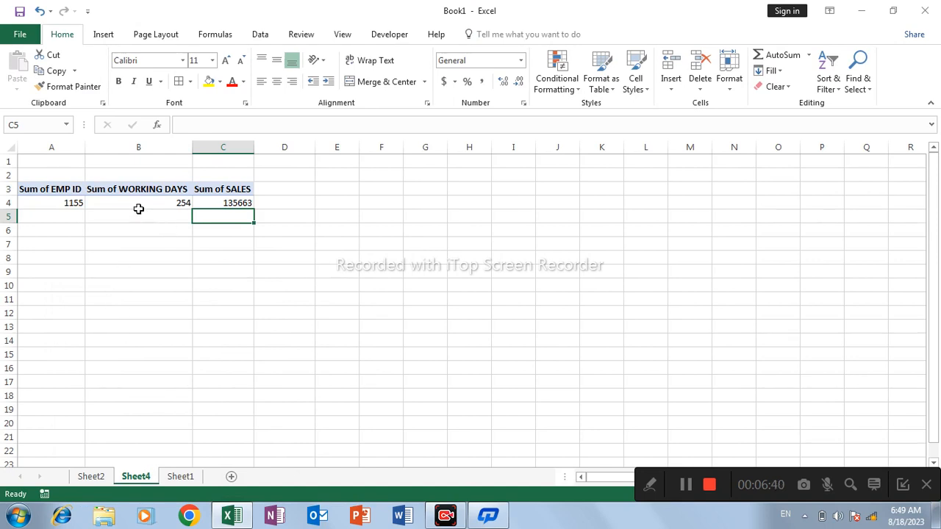
# Move EMP ID from the PivotTable's values to its rows, and check the sales figures per employee.
pyautogui.click(155, 202)
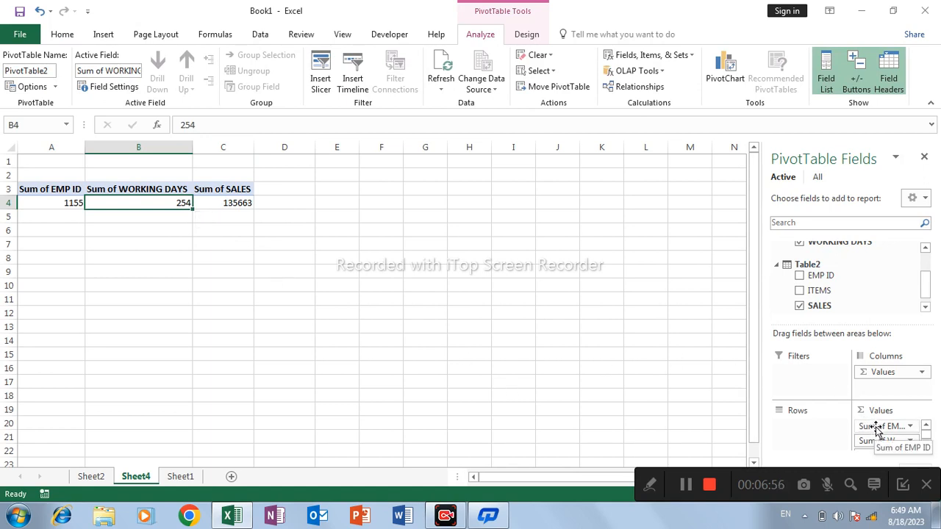
pyautogui.moveTo(876, 428); pyautogui.dragTo(798, 439)
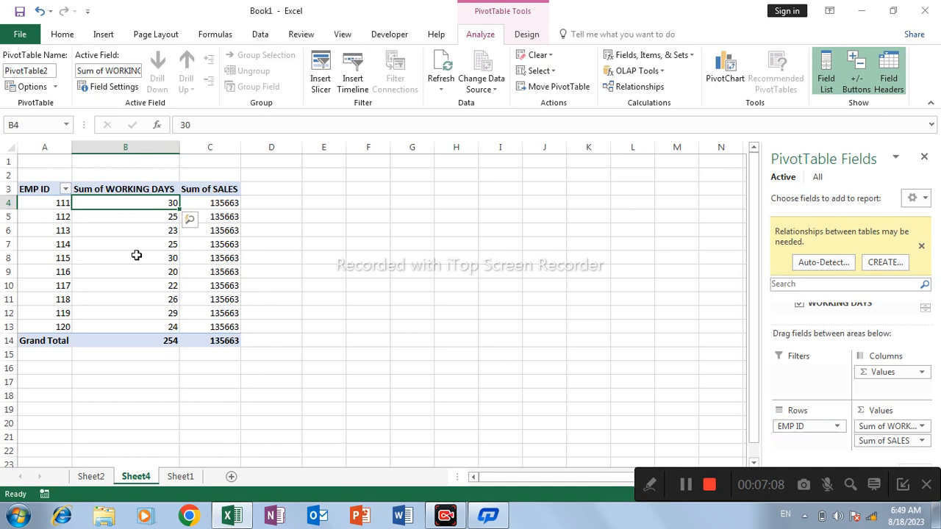
pyautogui.moveTo(136, 255)
pyautogui.moveTo(211, 209)
pyautogui.moveTo(141, 298)
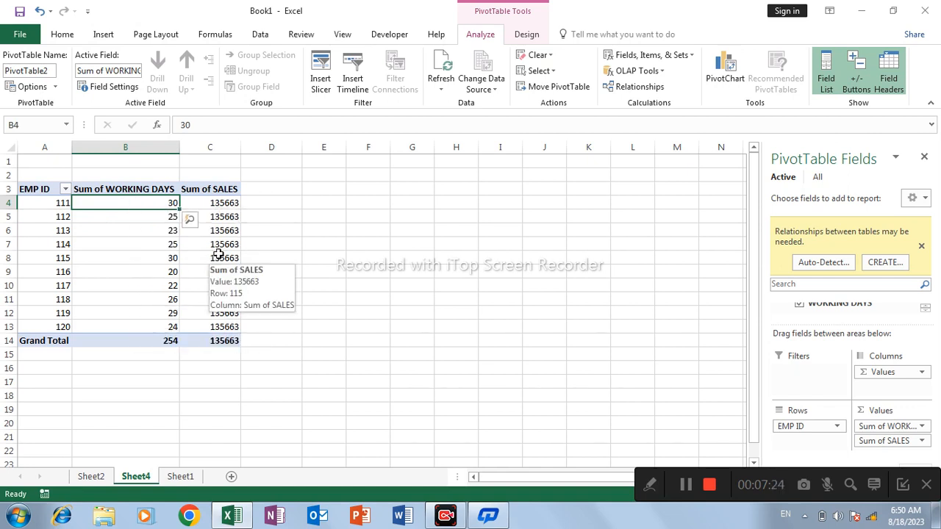
pyautogui.moveTo(231, 314)
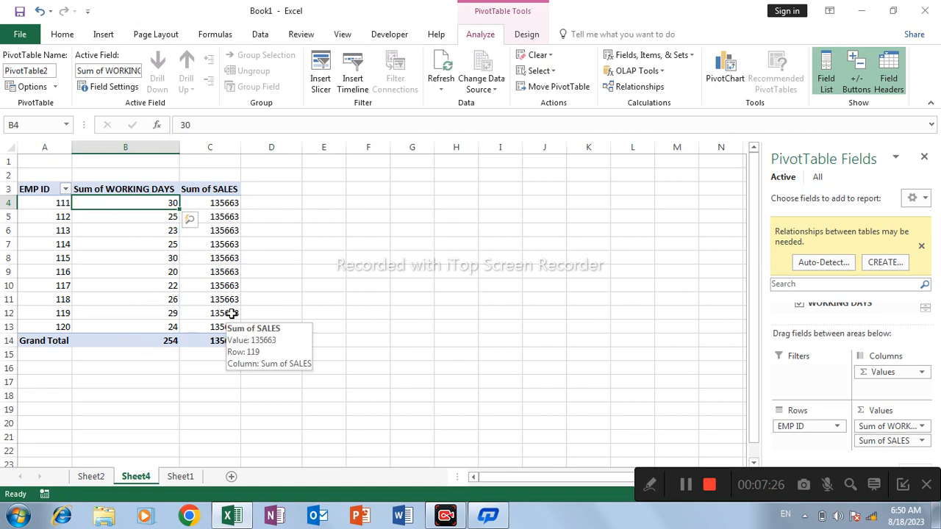
pyautogui.click(213, 269)
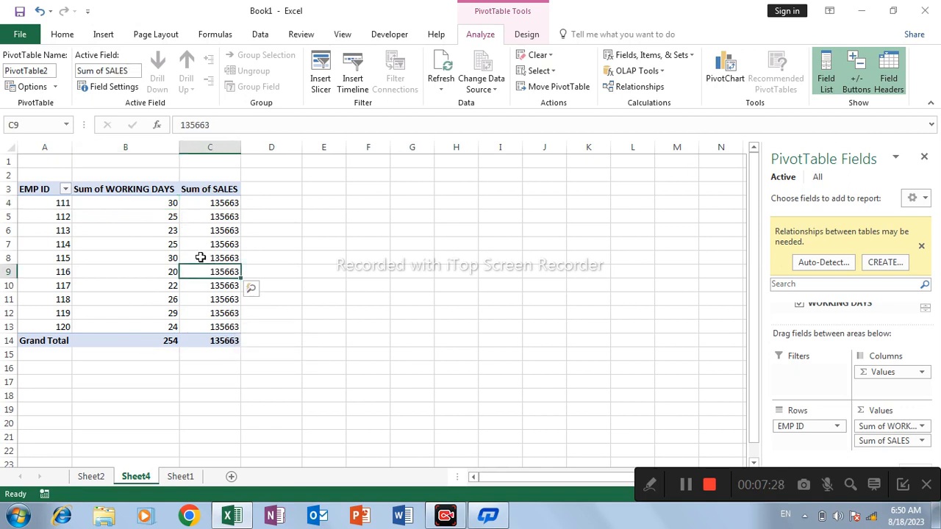
pyautogui.moveTo(200, 257)
# Create a relationship from Table2's EMP ID as the foreign column to Table1's EMP ID as the primary column.
pyautogui.click(614, 88)
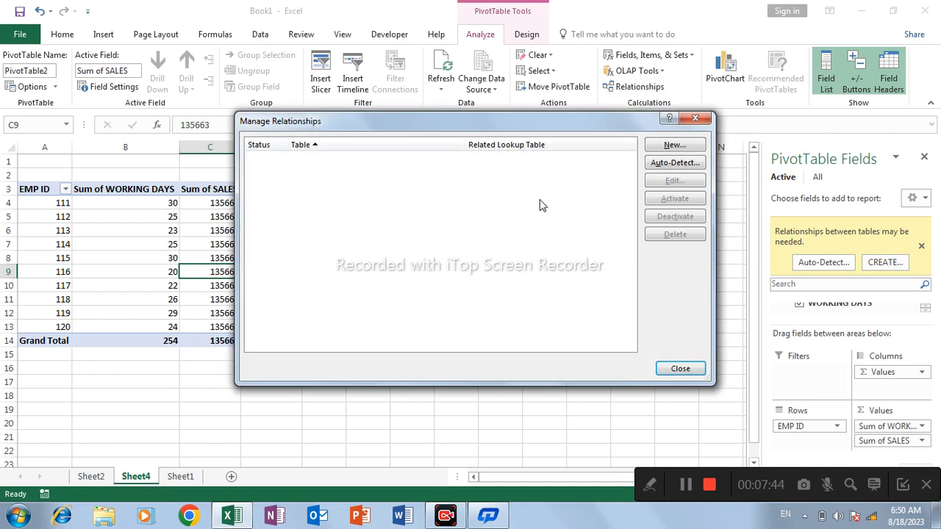
pyautogui.moveTo(551, 132); pyautogui.dragTo(608, 120)
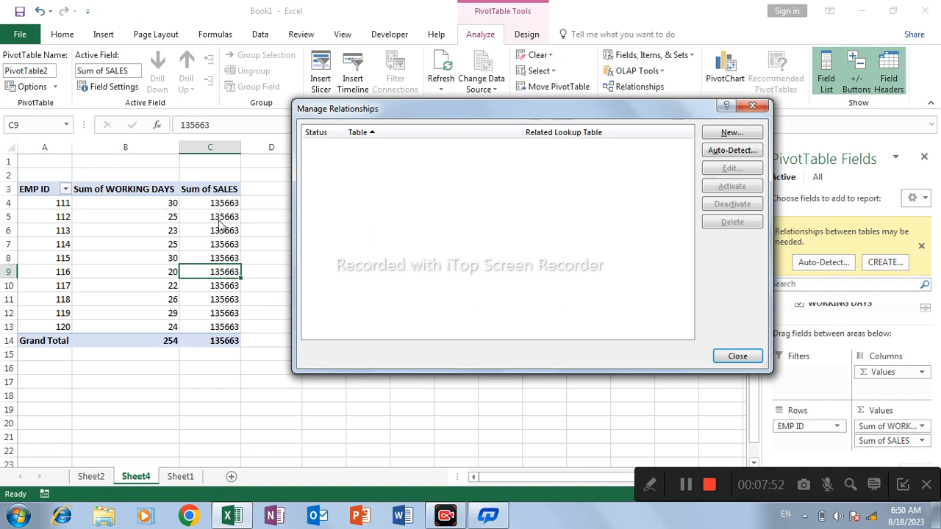
pyautogui.click(730, 134)
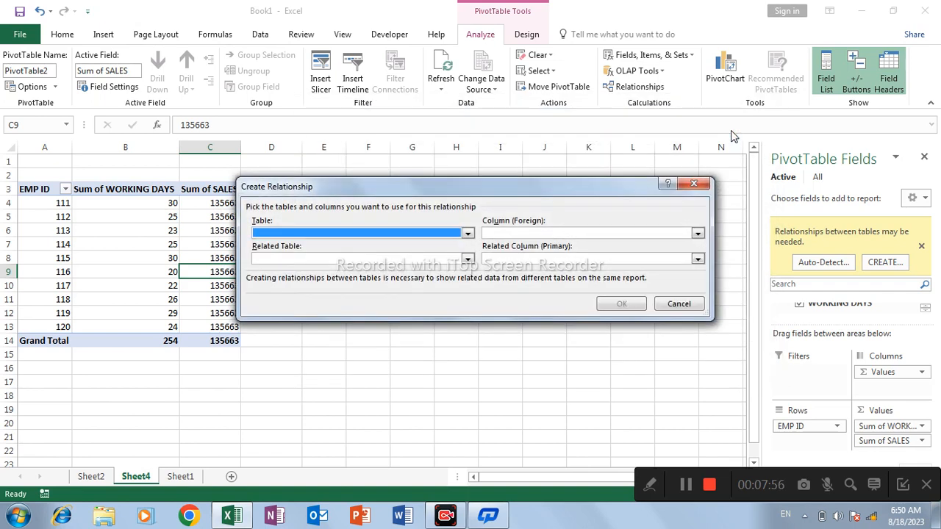
pyautogui.click(468, 234)
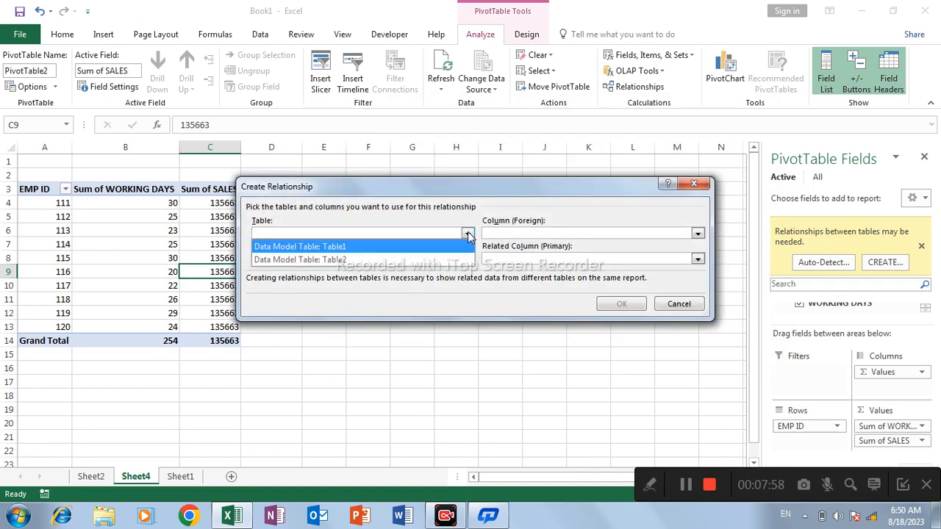
pyautogui.click(424, 261)
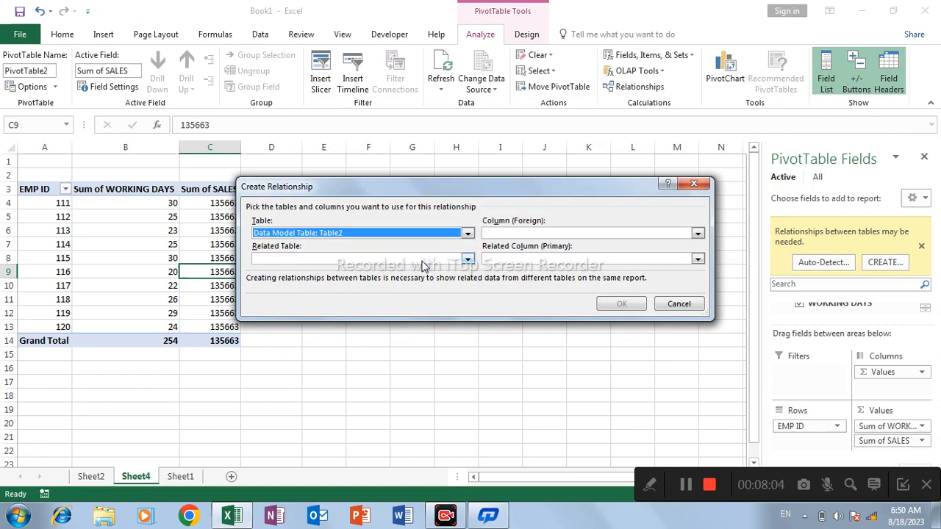
pyautogui.click(535, 234)
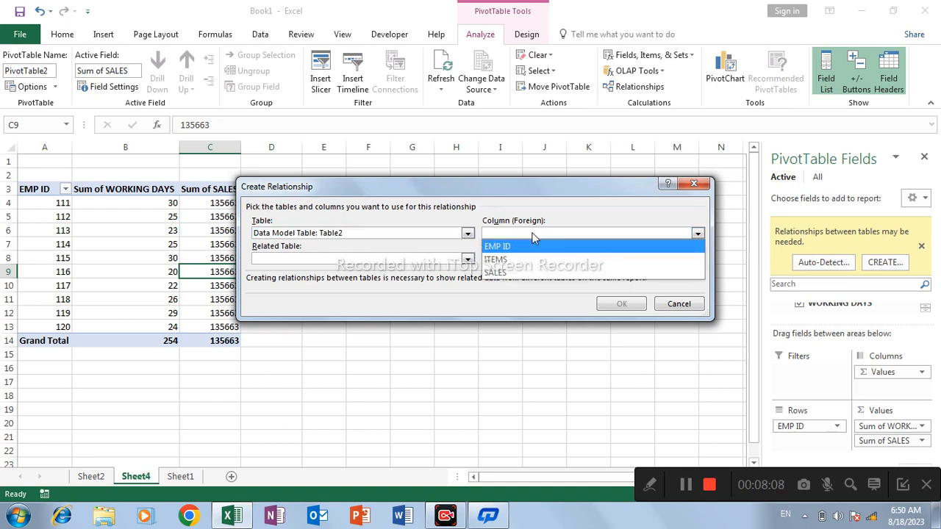
pyautogui.click(528, 248)
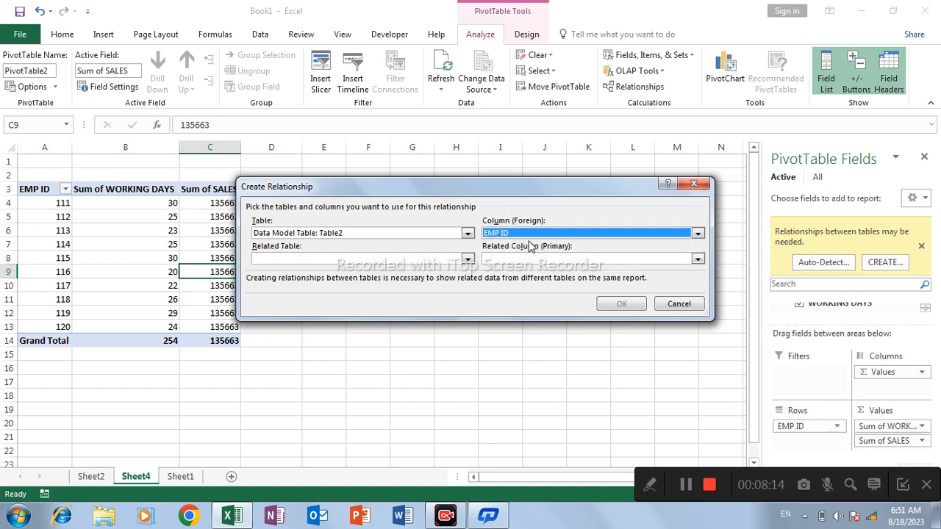
pyautogui.click(437, 260)
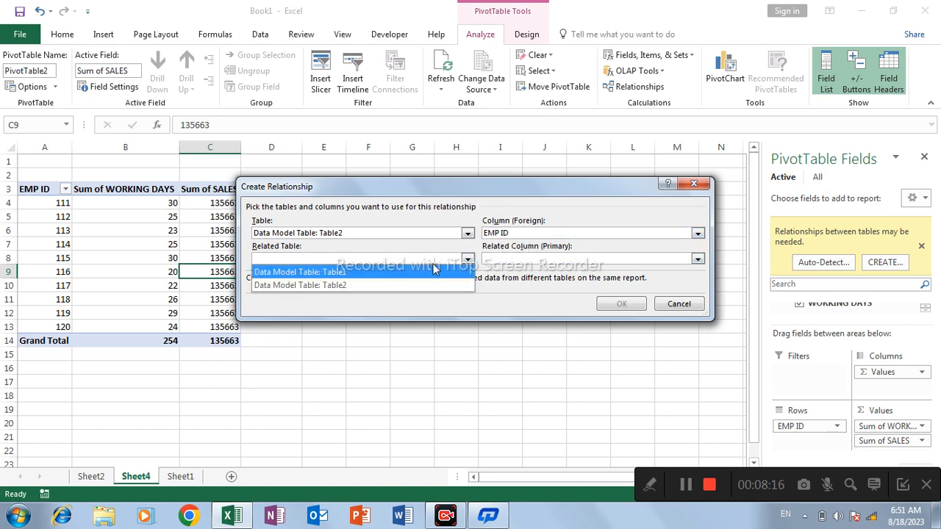
pyautogui.click(415, 274)
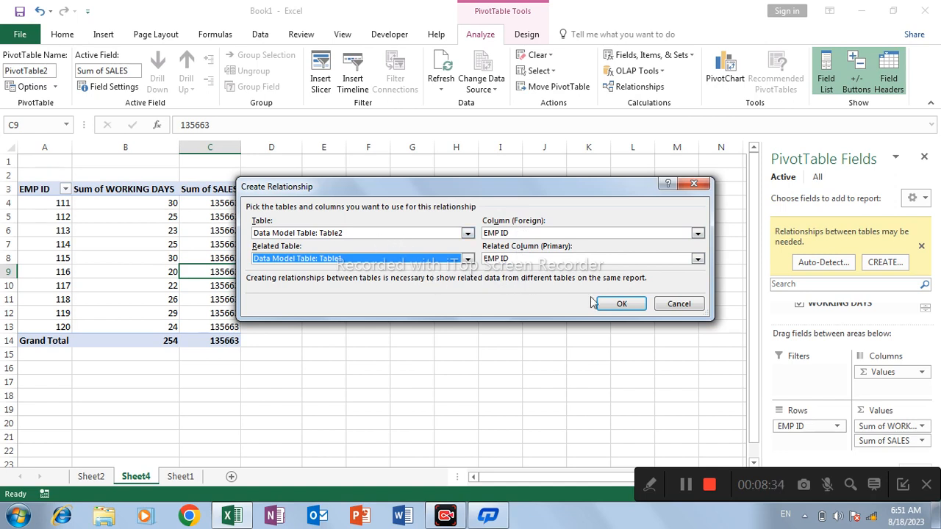
pyautogui.click(617, 306)
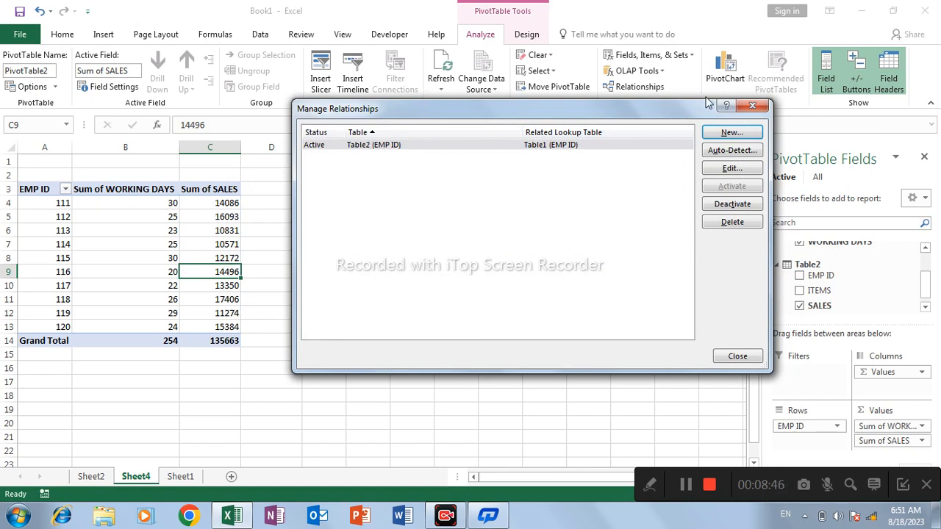
pyautogui.click(751, 107)
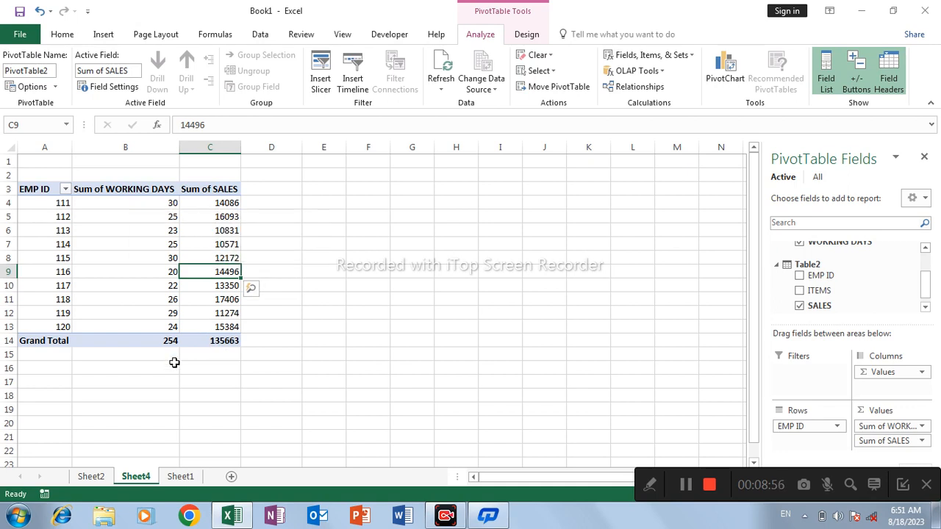
# Compare the PivotTable's working days and sales per employee with the source tables on Sheet1 and Sheet2.
pyautogui.click(181, 476)
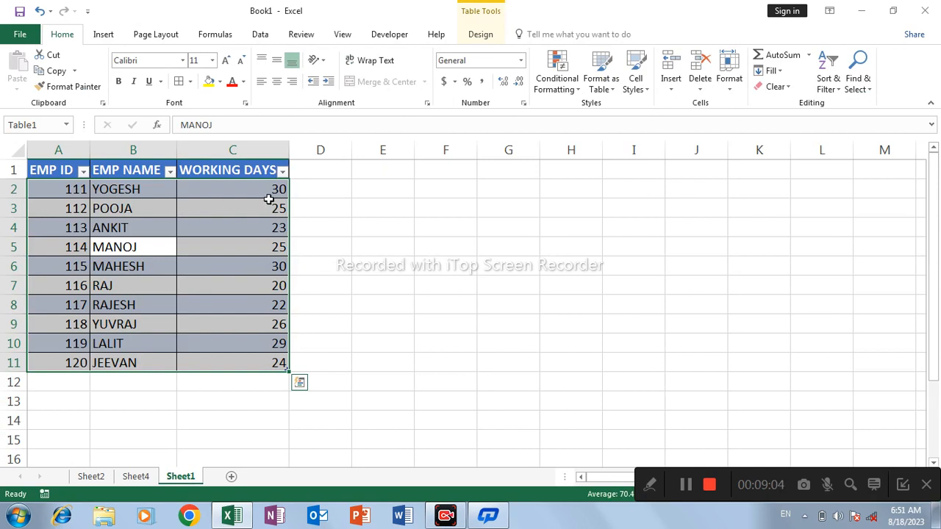
pyautogui.click(102, 478)
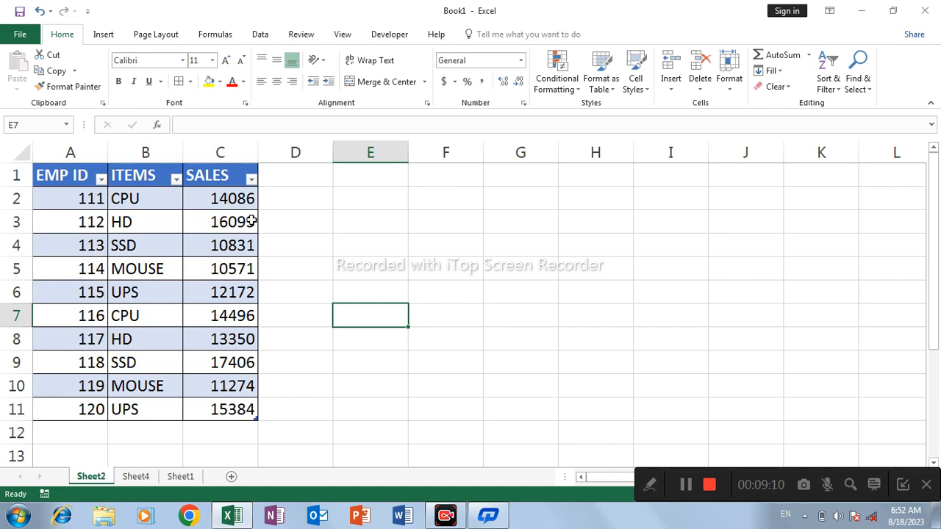
pyautogui.click(136, 476)
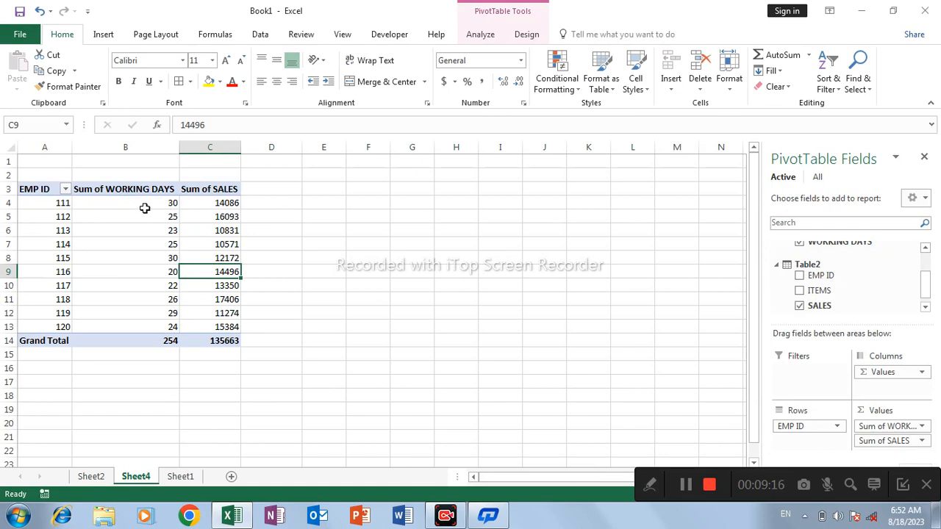
pyautogui.moveTo(151, 205)
# Review the settings of the relationship between Table2 and Table1 without changing them.
pyautogui.click(261, 34)
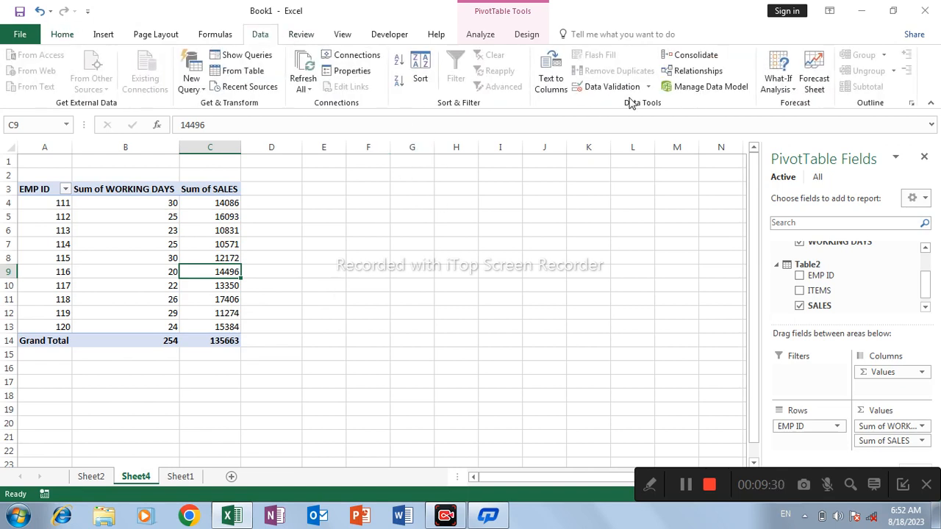
pyautogui.click(671, 73)
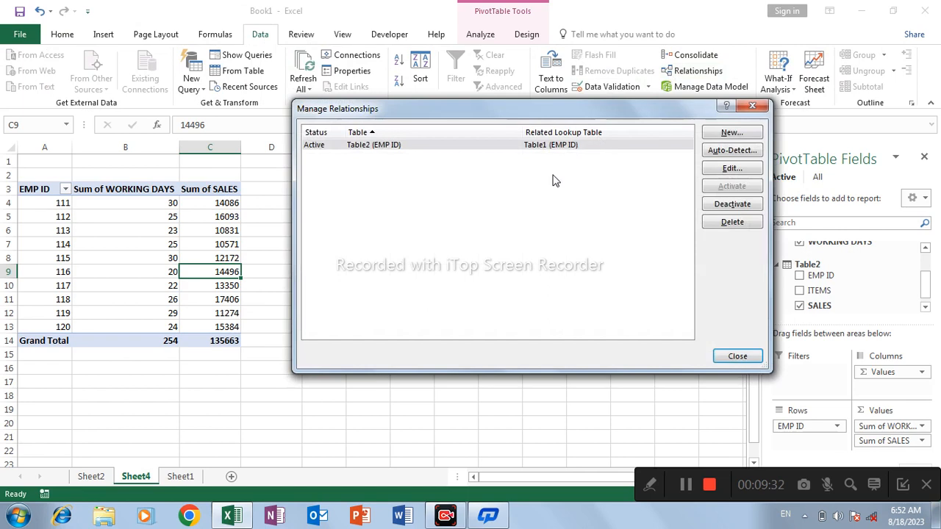
pyautogui.click(728, 169)
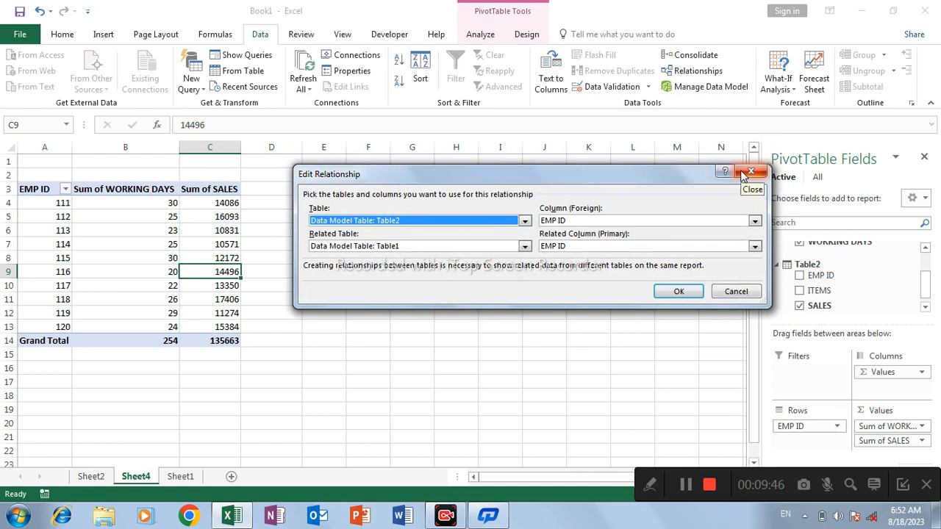
pyautogui.click(737, 293)
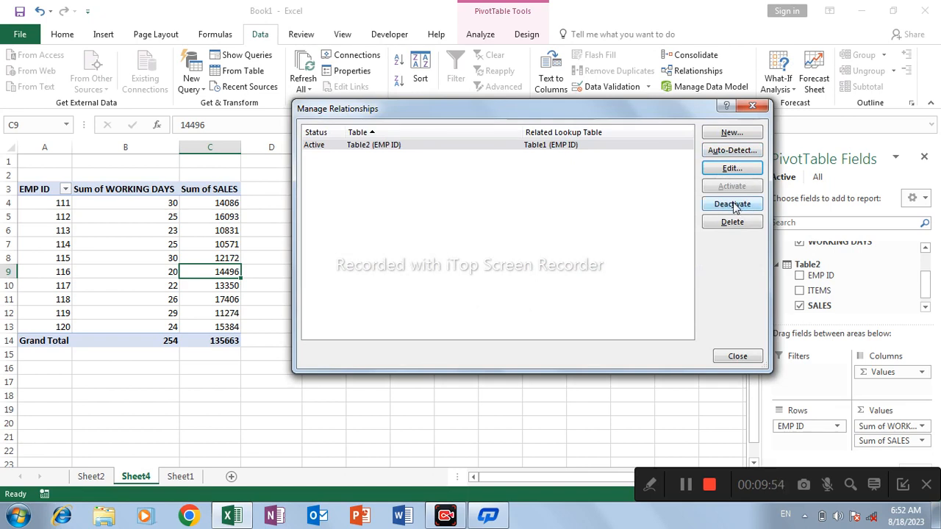
# Deactivate the relationship between Table2 and Table1, and activate it again.
pyautogui.moveTo(590, 109); pyautogui.dragTo(627, 83)
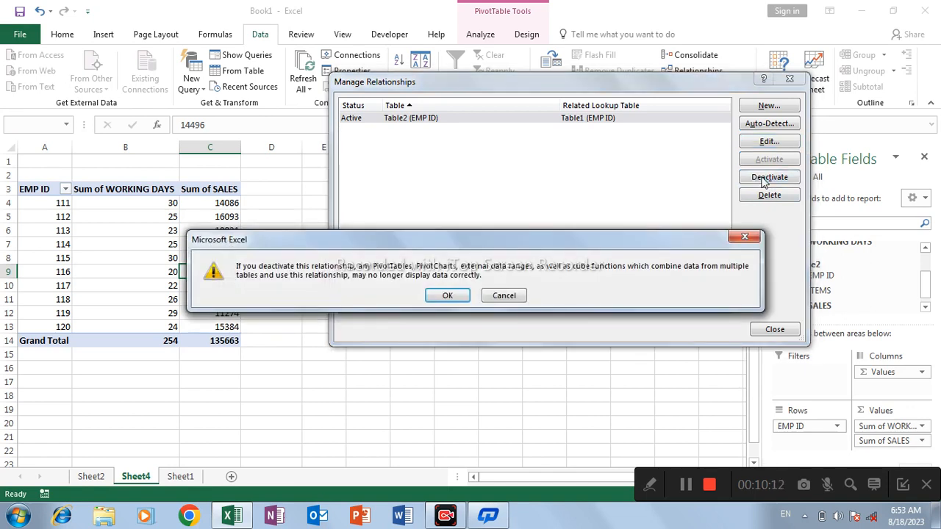
pyautogui.click(448, 296)
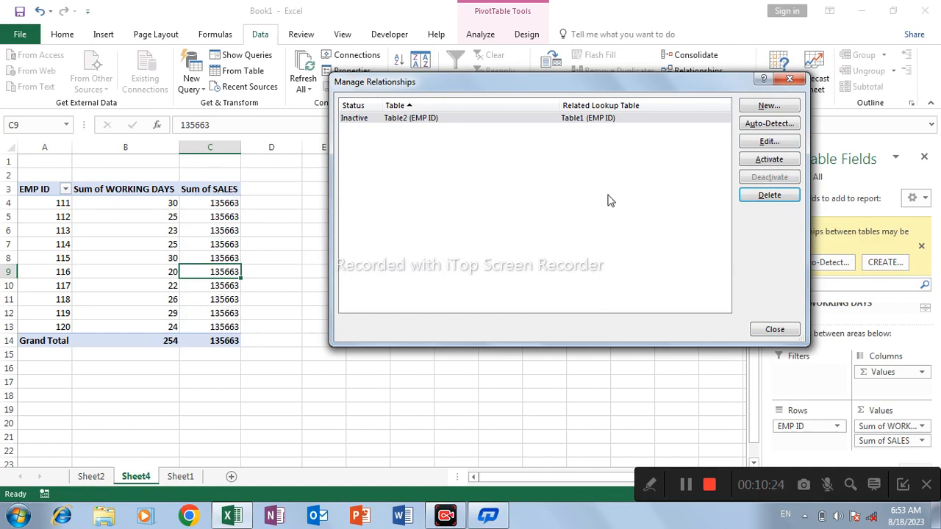
pyautogui.click(755, 161)
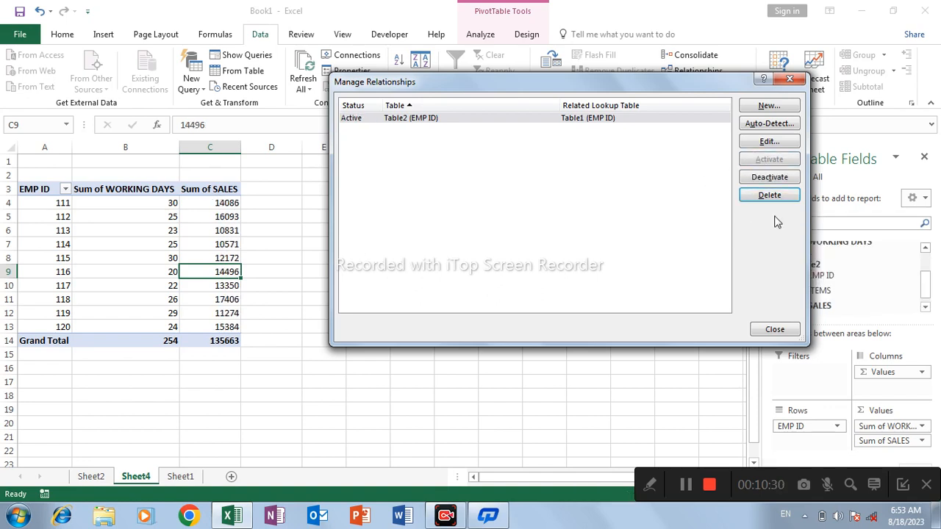
# Delete the EMP ID relationship between Table2 and Table1 and close the relationship manager.
pyautogui.click(564, 122)
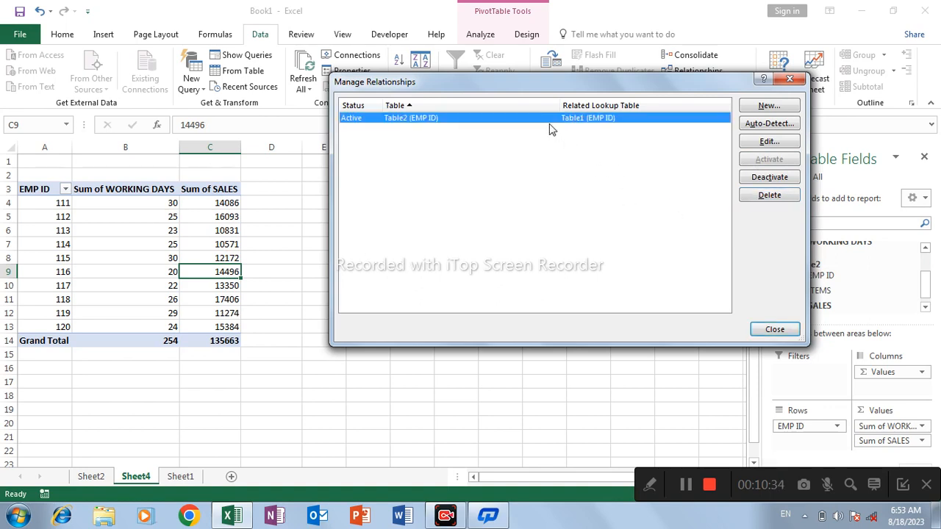
pyautogui.click(761, 196)
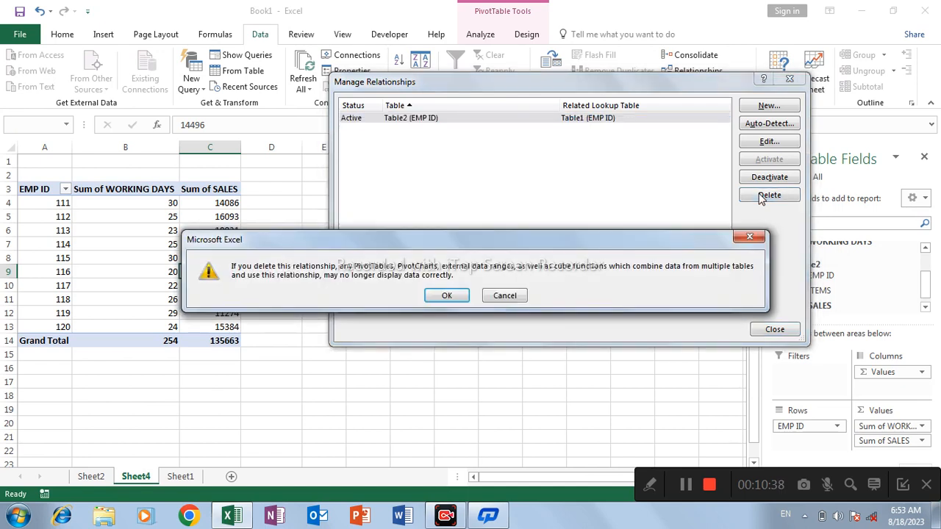
pyautogui.click(446, 295)
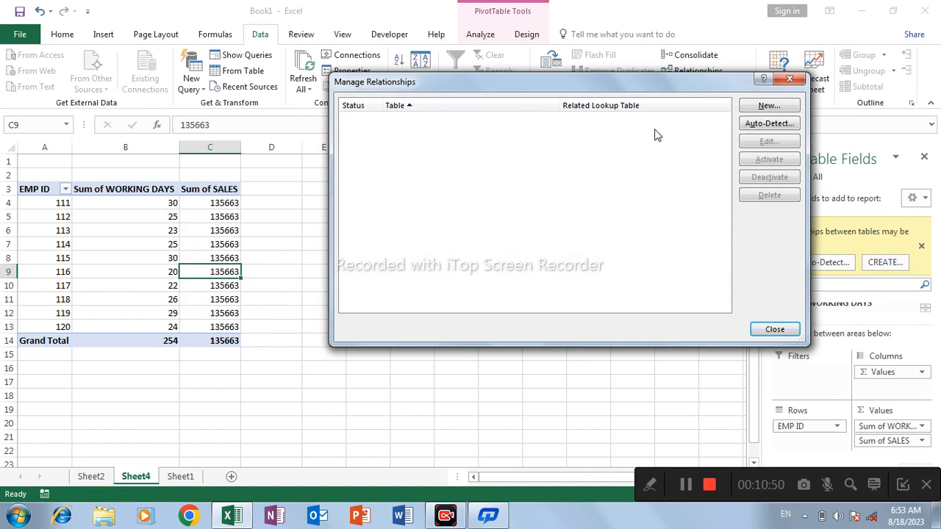
pyautogui.click(789, 79)
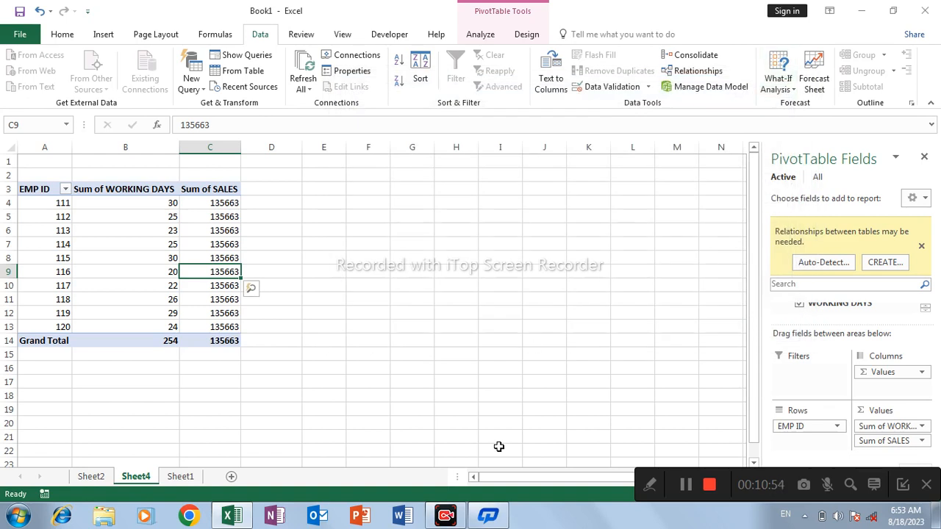